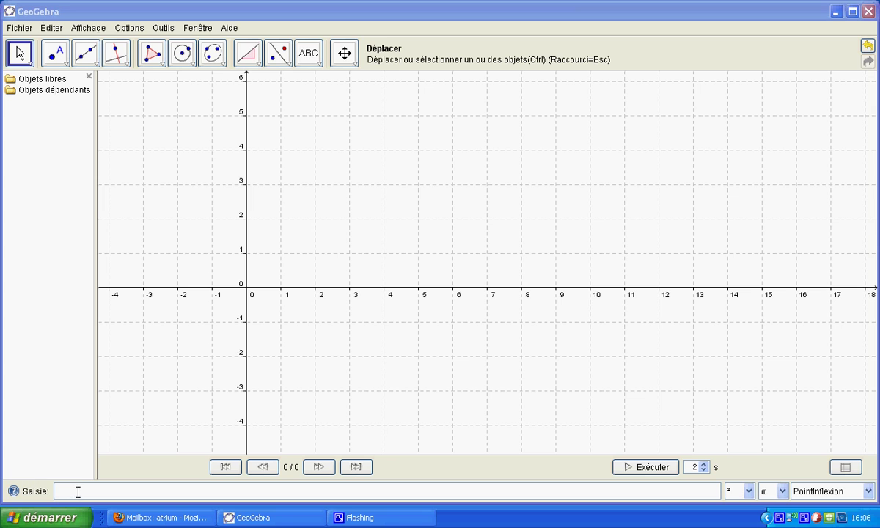
# Define the constant function f(x)=4 so its horizontal line is plotted on the grid
pyautogui.click(78, 490)
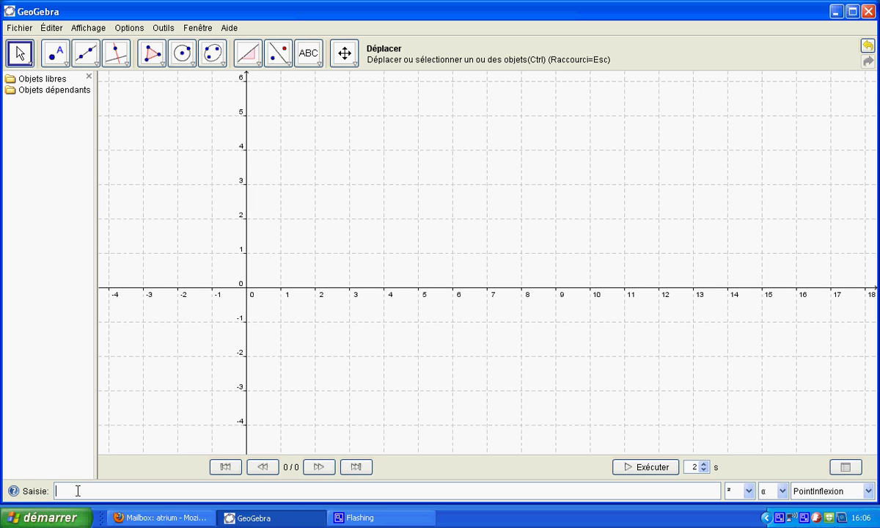
pyautogui.write('r')
pyautogui.write('(x)')
pyautogui.write('=')
pyautogui.write('4')
pyautogui.press('Return')
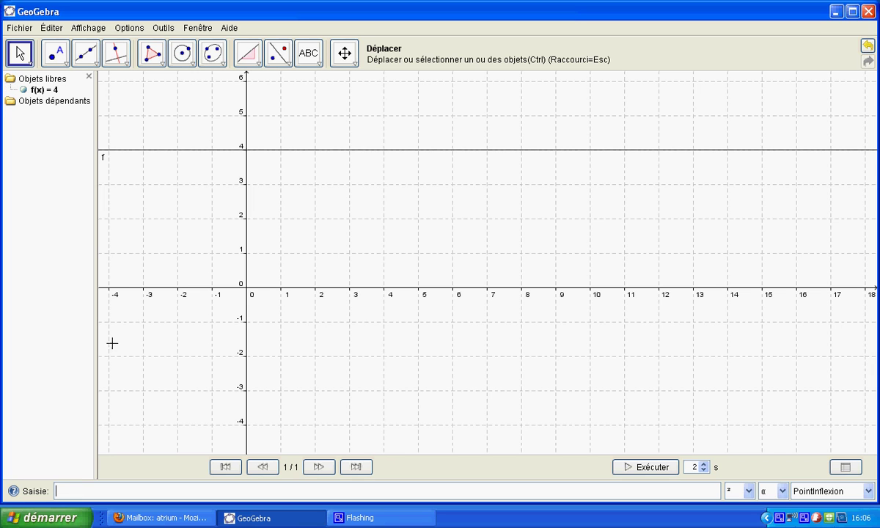
# Format the line of function f in blue (51, 51, 255) with a line thickness of 5
pyautogui.click(263, 151)
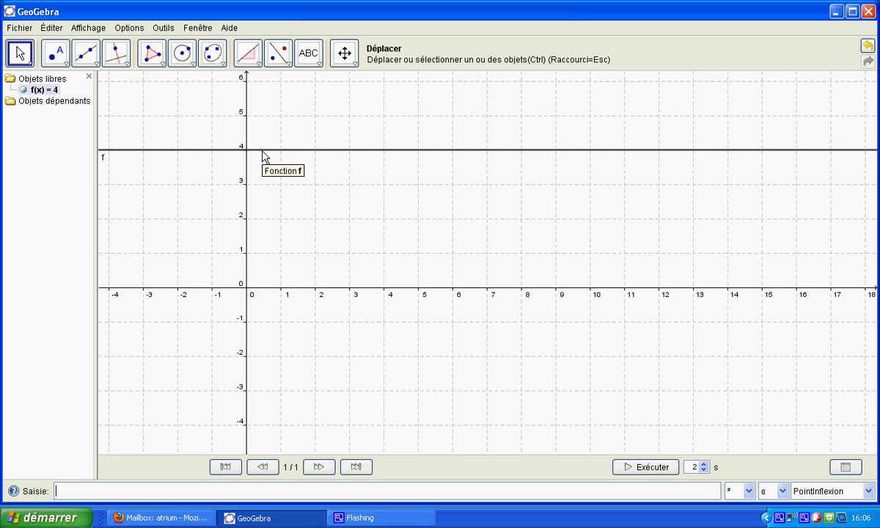
pyautogui.rightClick(262, 154)
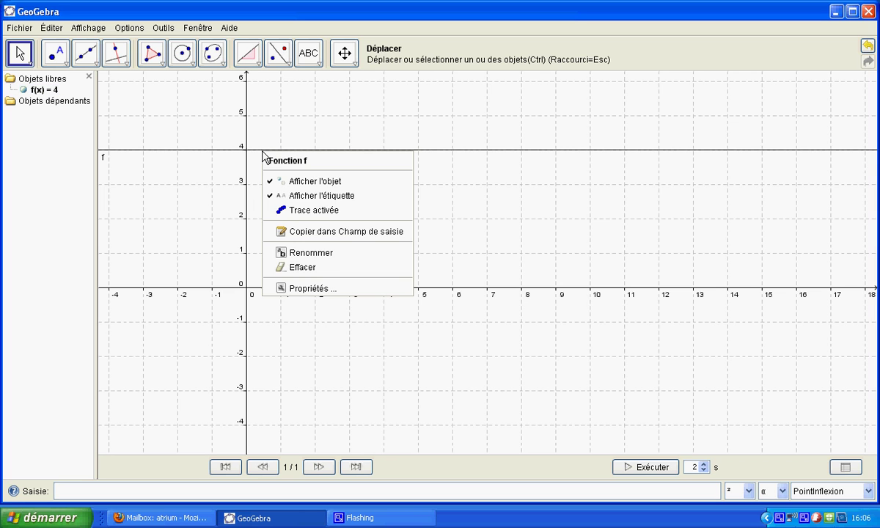
pyautogui.click(304, 289)
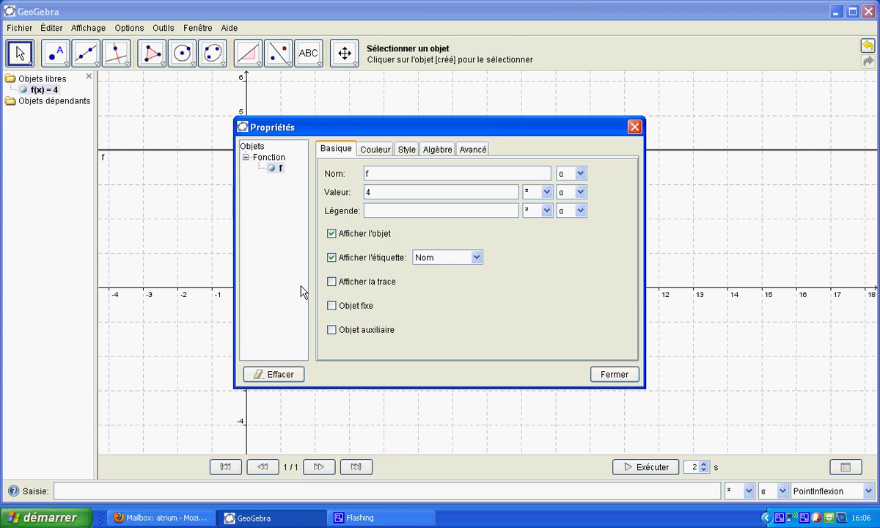
pyautogui.click(379, 150)
pyautogui.click(356, 183)
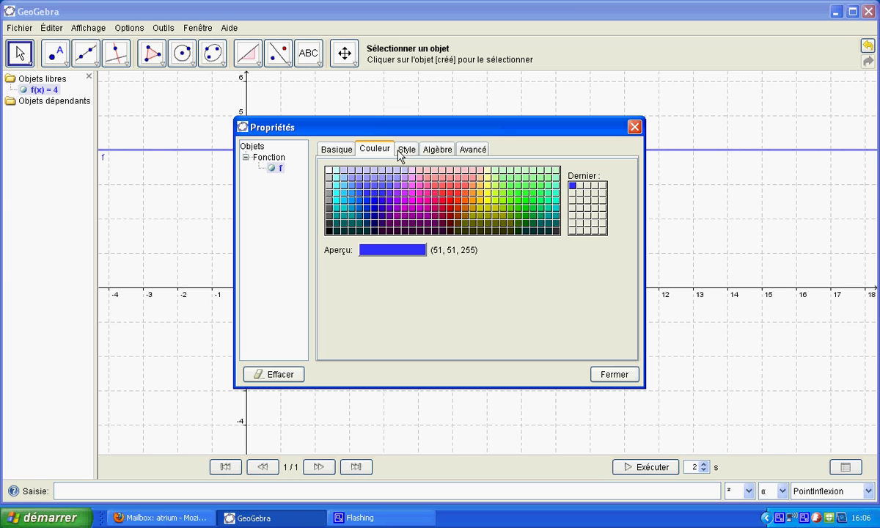
pyautogui.click(404, 150)
pyautogui.click(385, 200)
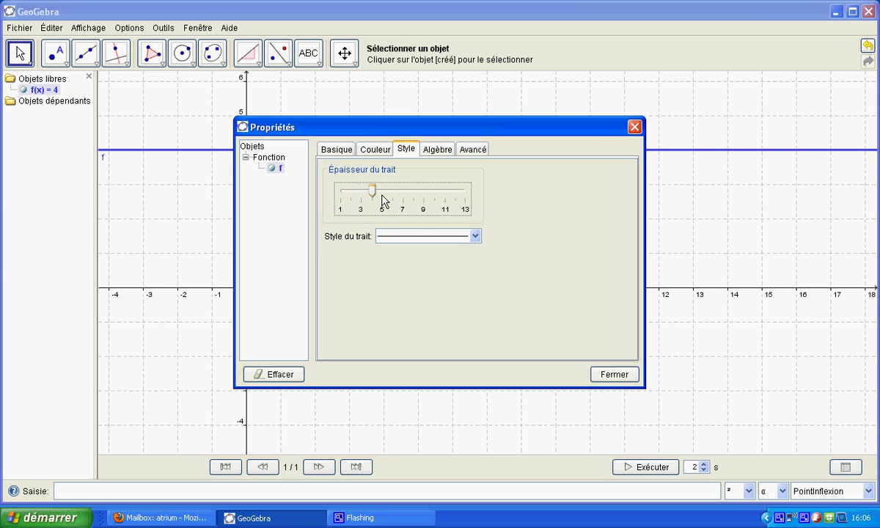
pyautogui.click(614, 374)
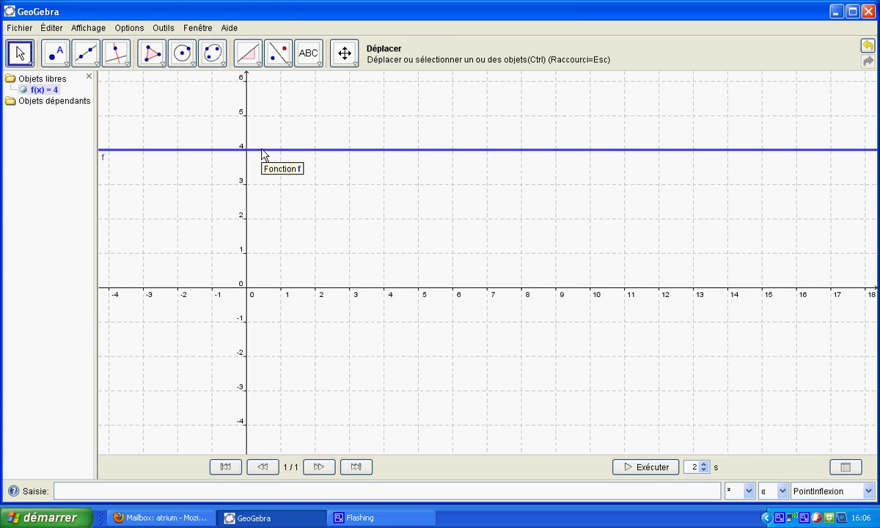
# Review the line style and colour settings in the properties of function f
pyautogui.rightClick(263, 151)
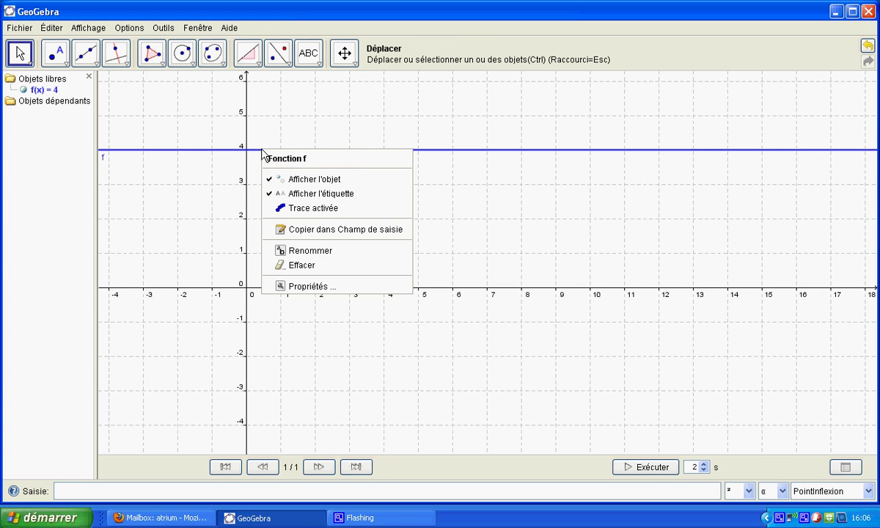
pyautogui.click(305, 287)
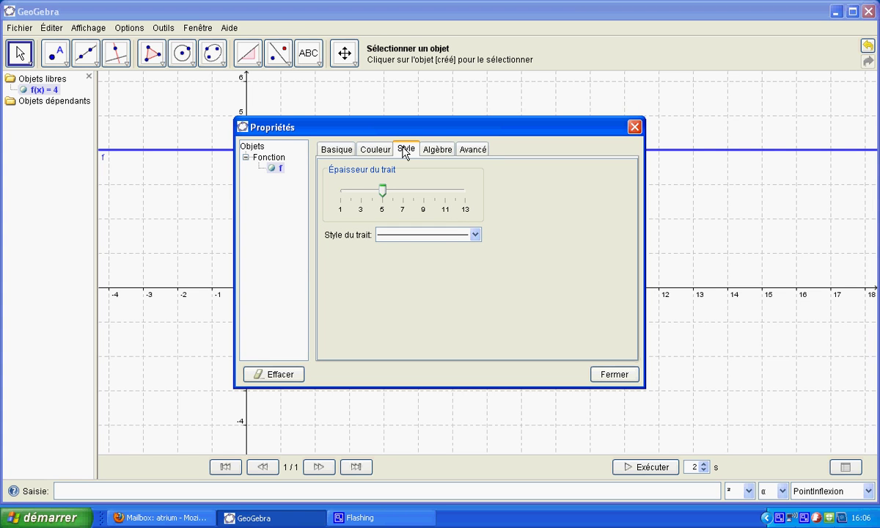
pyautogui.click(362, 146)
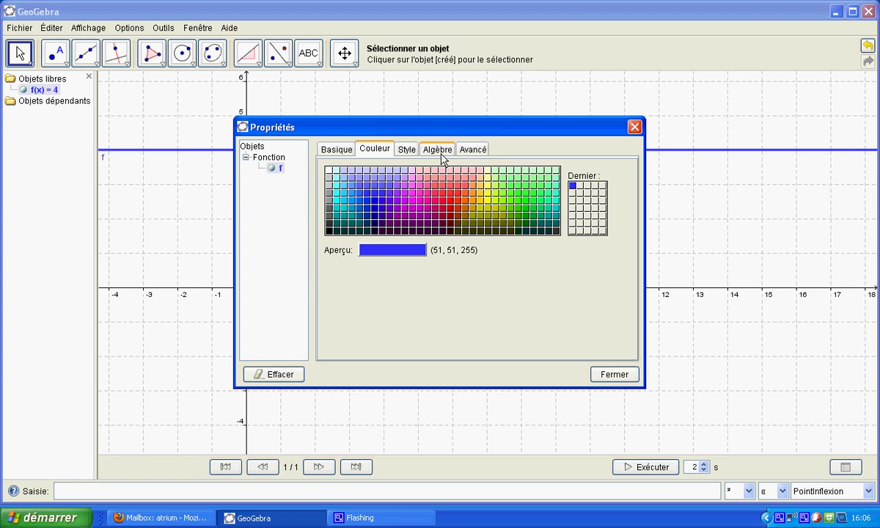
pyautogui.click(634, 128)
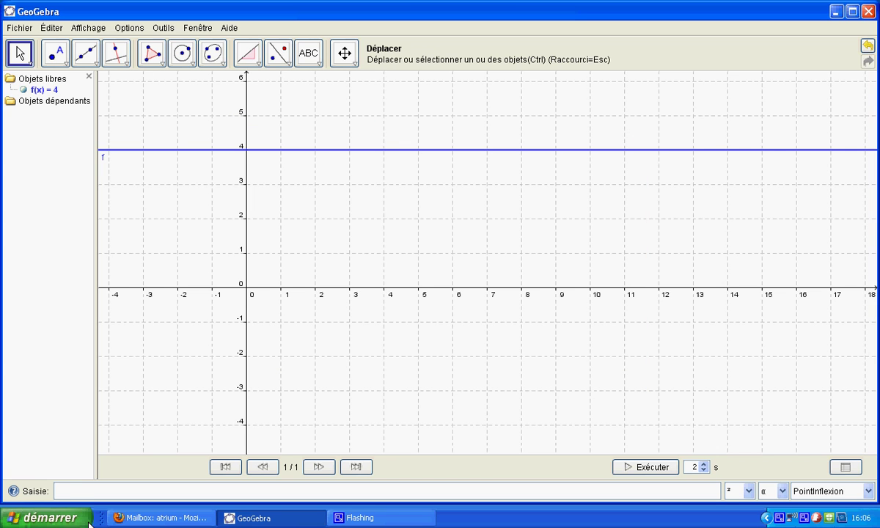
# Toggle the visibility of function f on the graph, leaving its line hidden
pyautogui.click(72, 491)
pyautogui.click(23, 93)
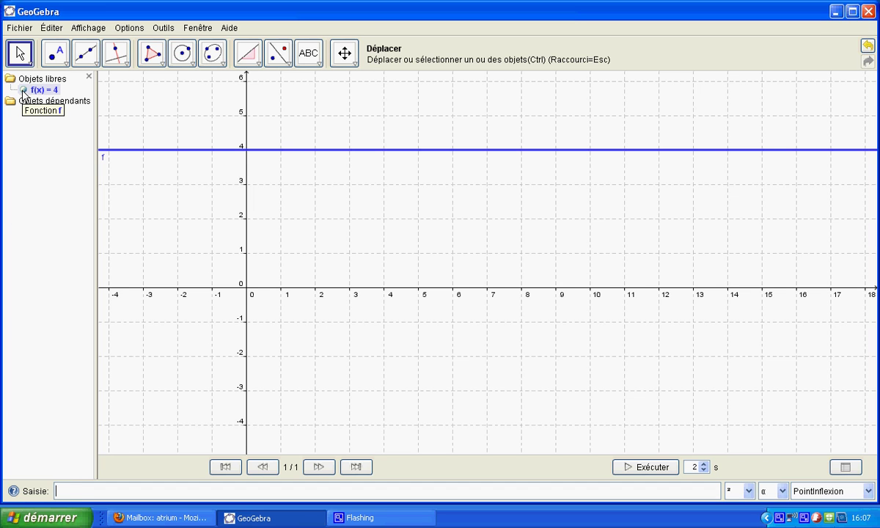
pyautogui.click(22, 91)
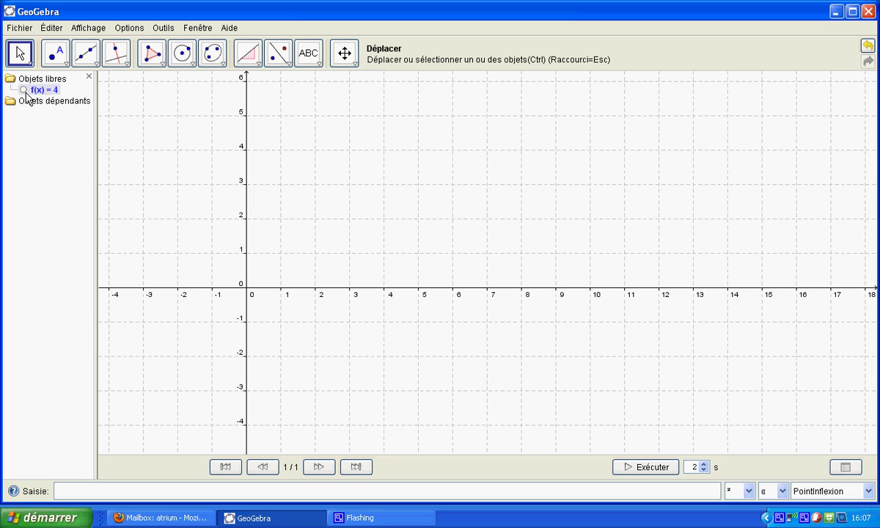
pyautogui.click(23, 92)
pyautogui.click(24, 91)
pyautogui.click(24, 92)
pyautogui.click(24, 91)
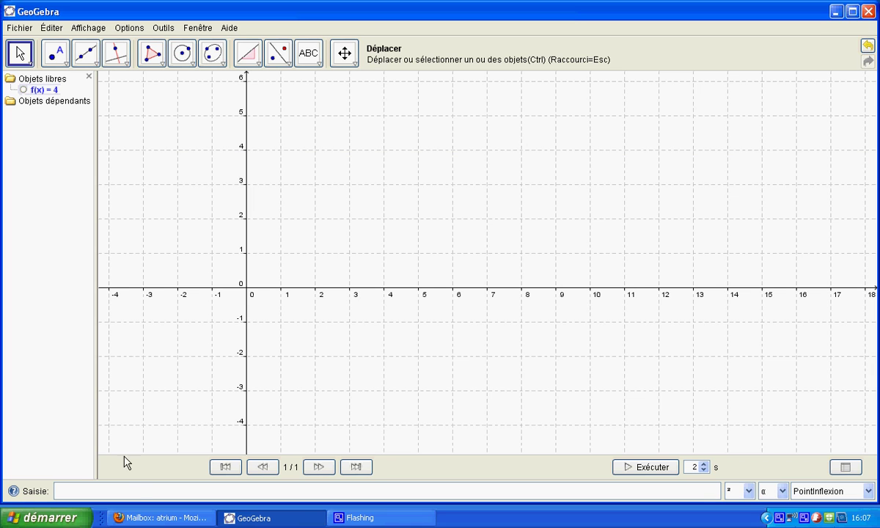
# Define the two linear functions g(x)=2x+3 and h(x)=-x+2
pyautogui.click(109, 491)
pyautogui.write('g(x)=2x+3')
pyautogui.press('Return')
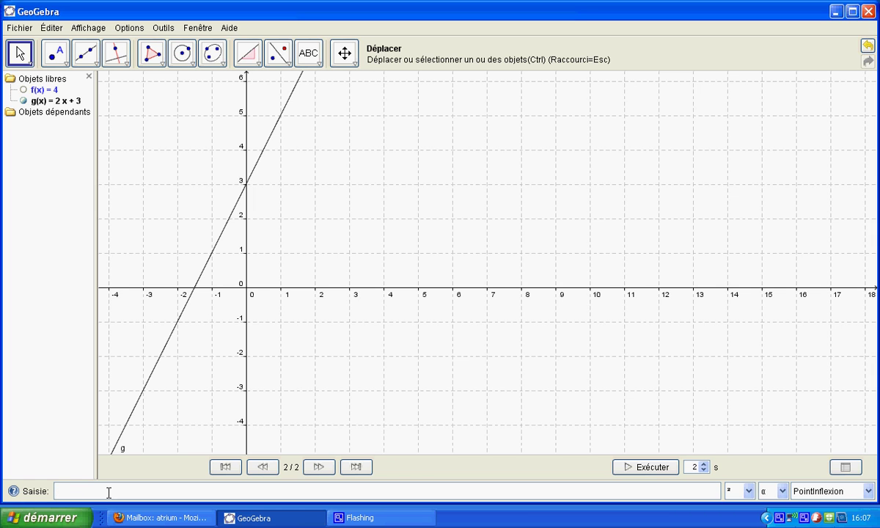
pyautogui.write('h(x)=-x+2')
pyautogui.press('Return')
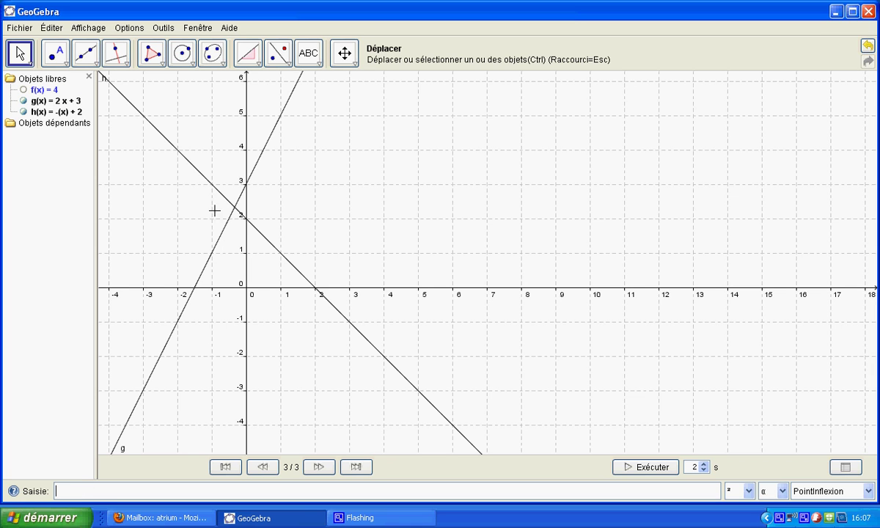
# Format the line of function g in red (255, 0, 51) and increase its line thickness to 4
pyautogui.click(210, 253)
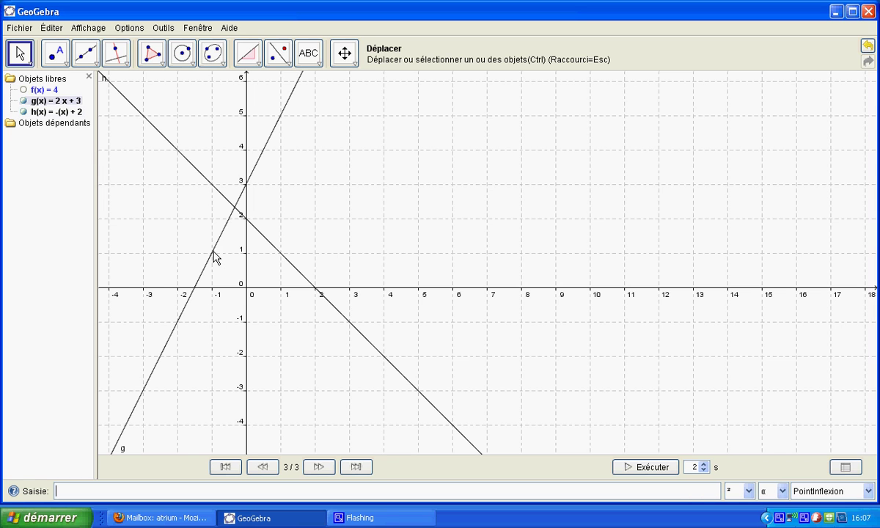
pyautogui.click(213, 193)
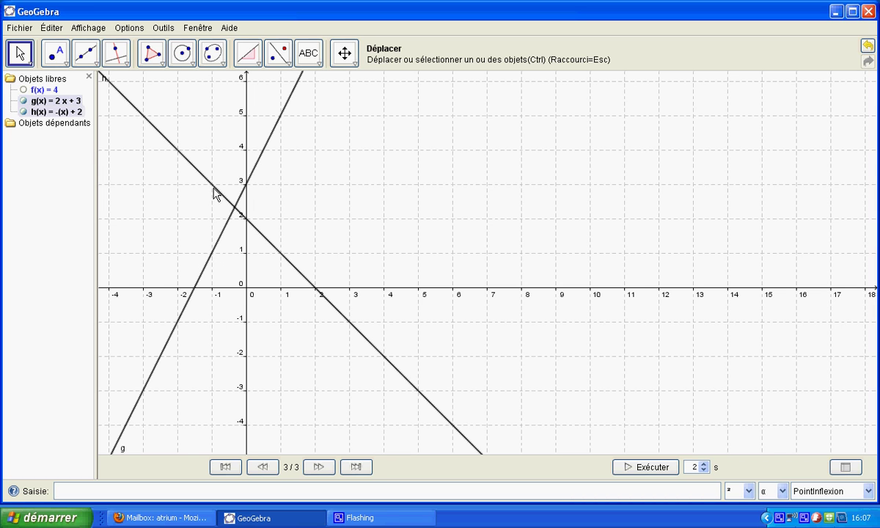
pyautogui.click(217, 249)
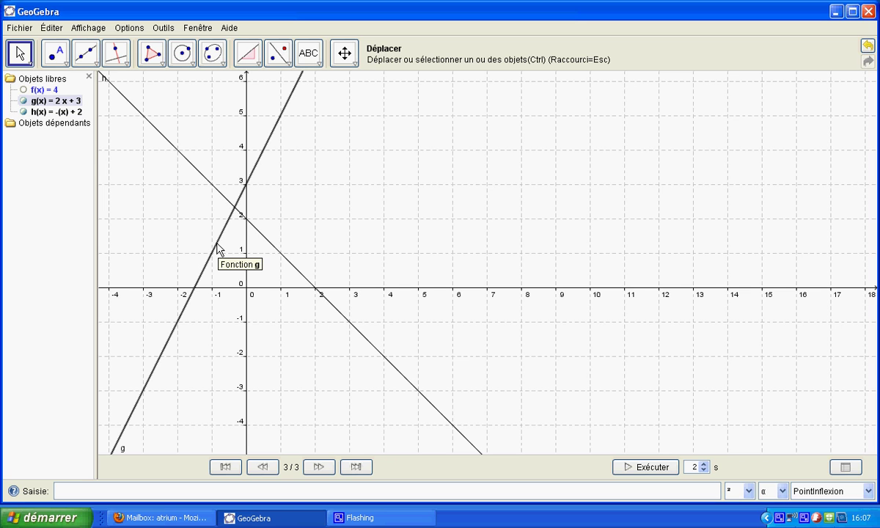
pyautogui.rightClick(217, 249)
pyautogui.click(253, 381)
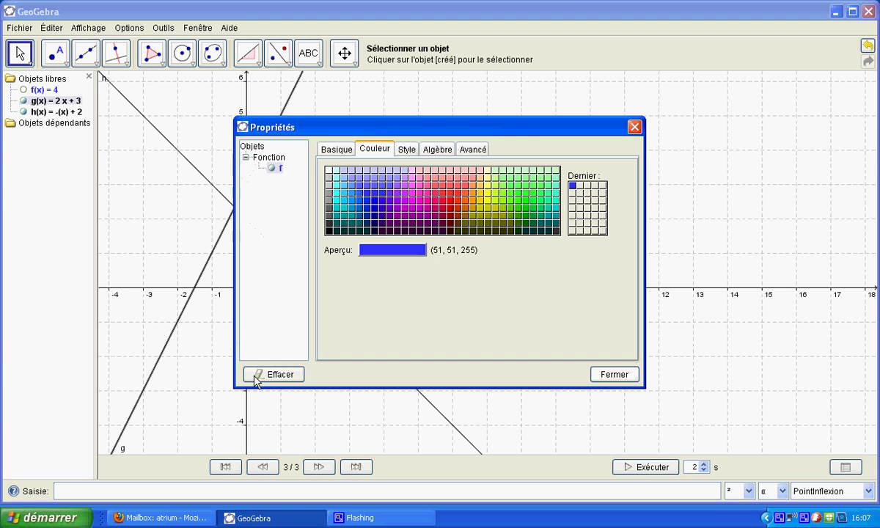
pyautogui.click(419, 189)
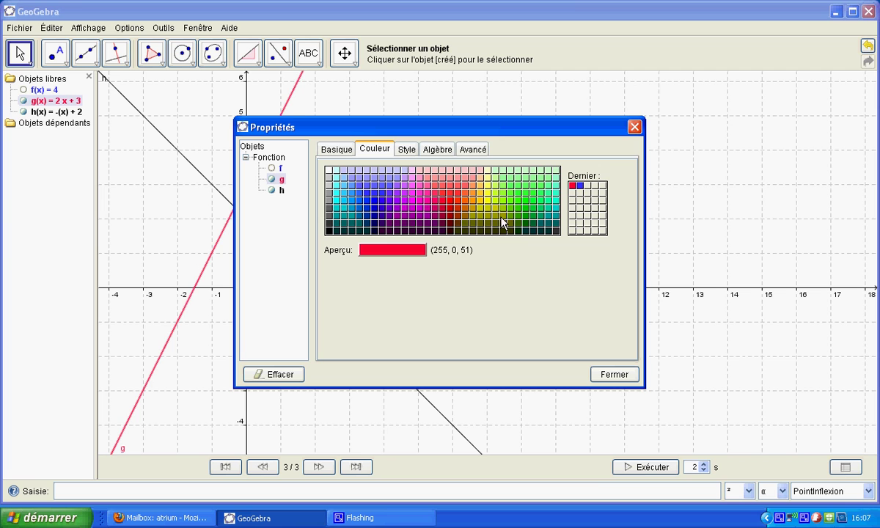
pyautogui.click(405, 149)
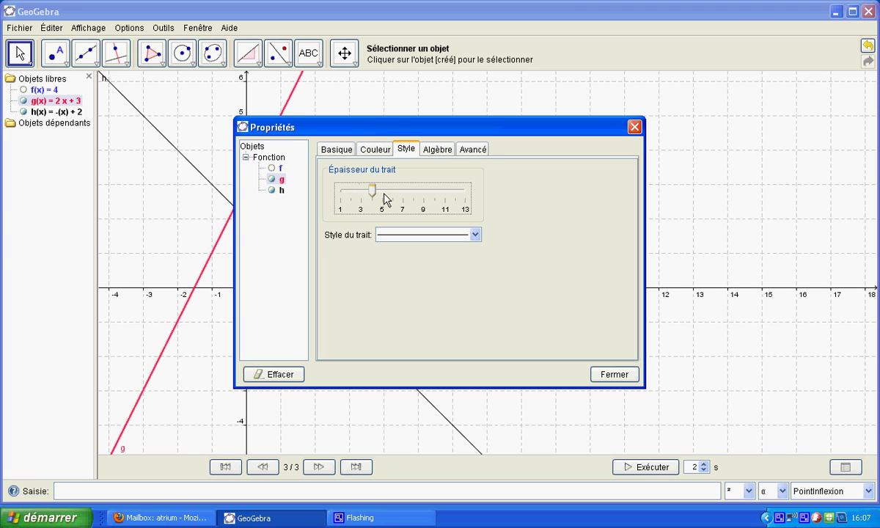
pyautogui.click(613, 375)
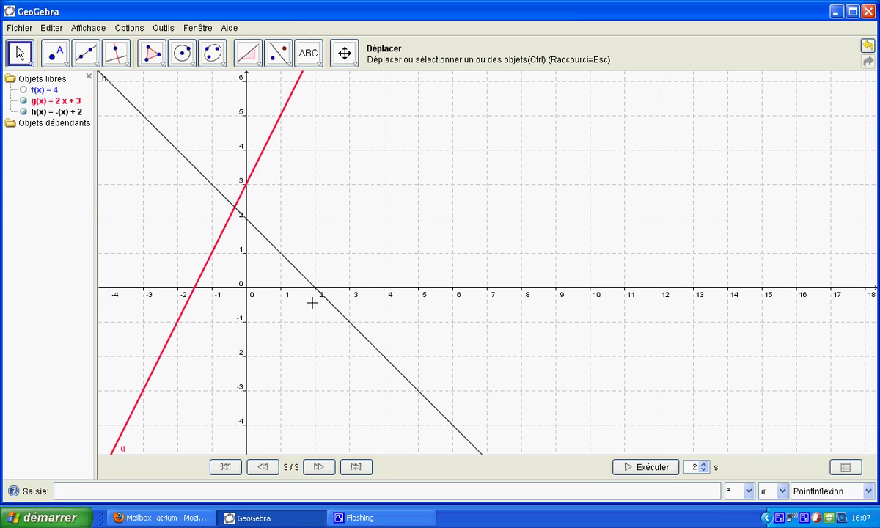
# Format the line of function h with a thickness of 5 and the orange colour (255, 153, 0)
pyautogui.rightClick(307, 280)
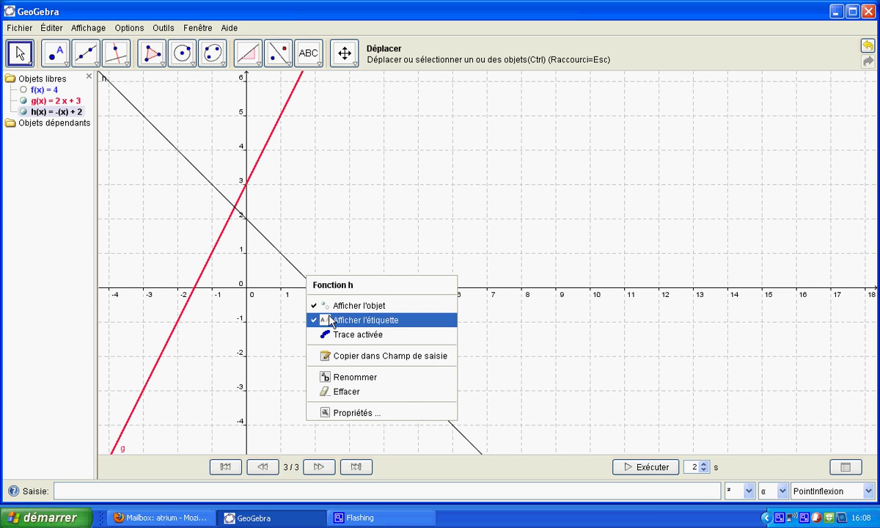
pyautogui.click(325, 412)
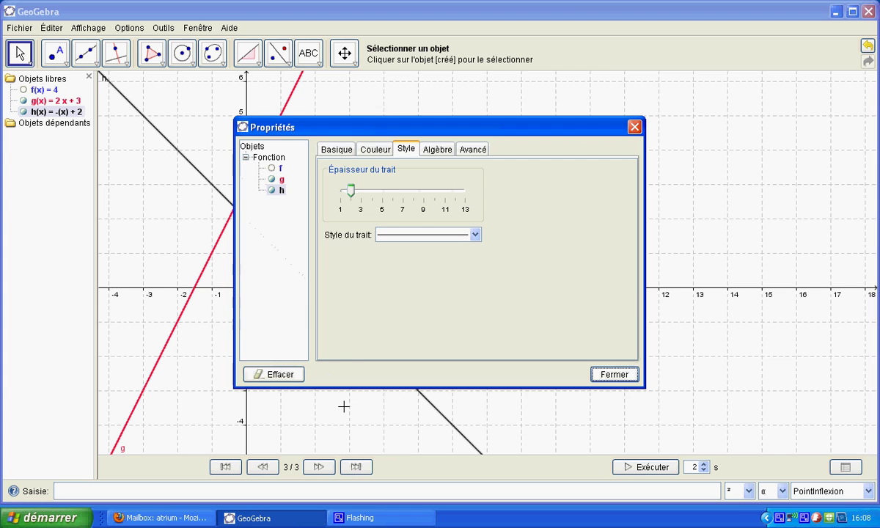
pyautogui.click(388, 196)
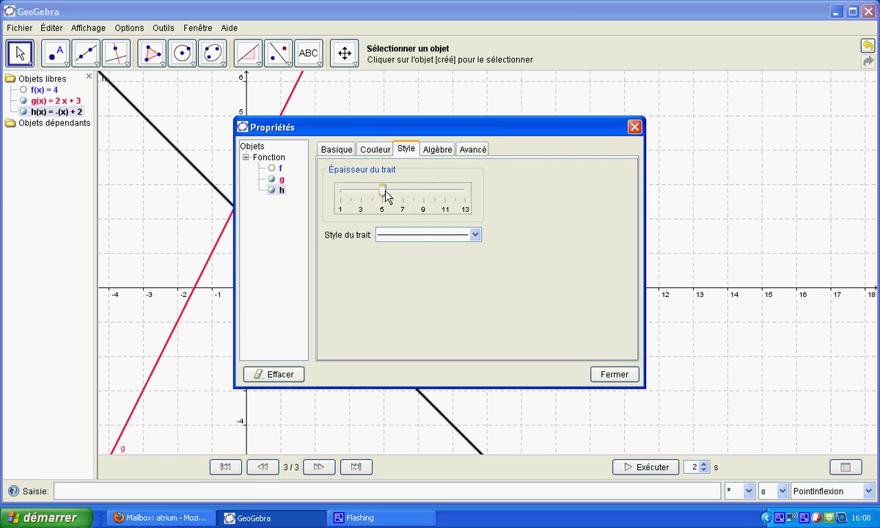
pyautogui.click(376, 150)
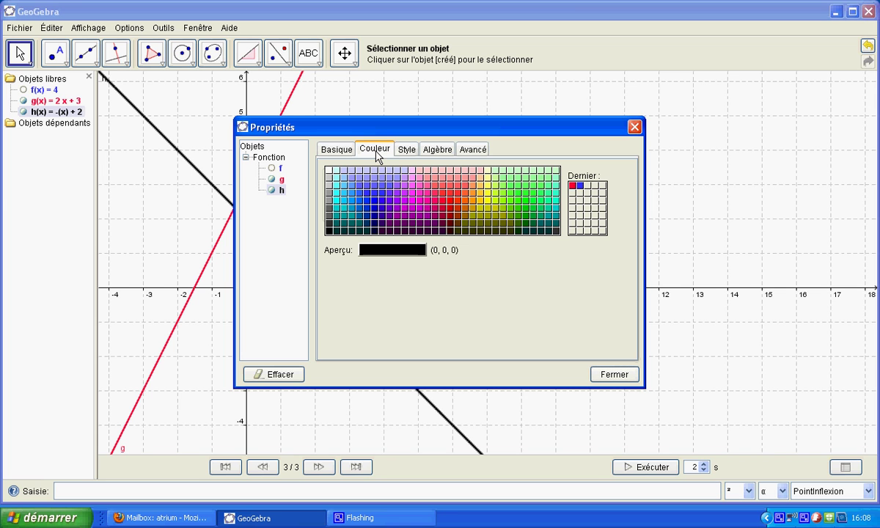
pyautogui.click(474, 199)
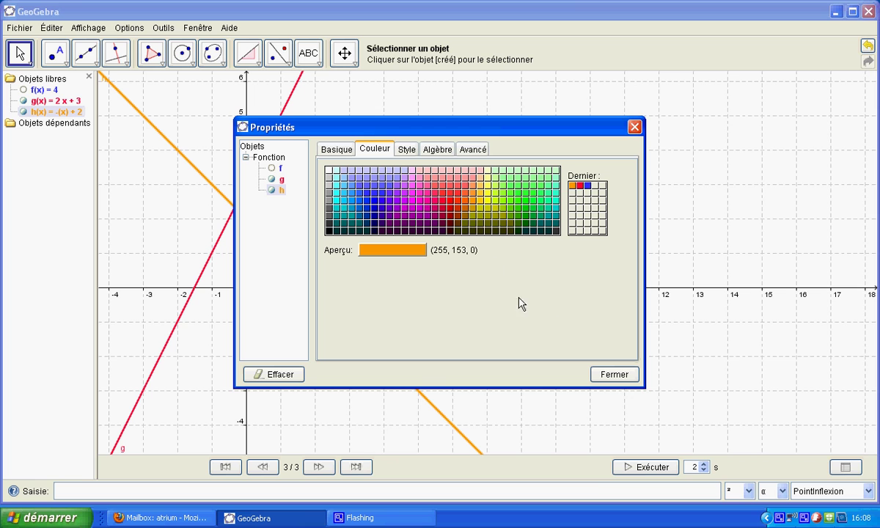
pyautogui.click(605, 376)
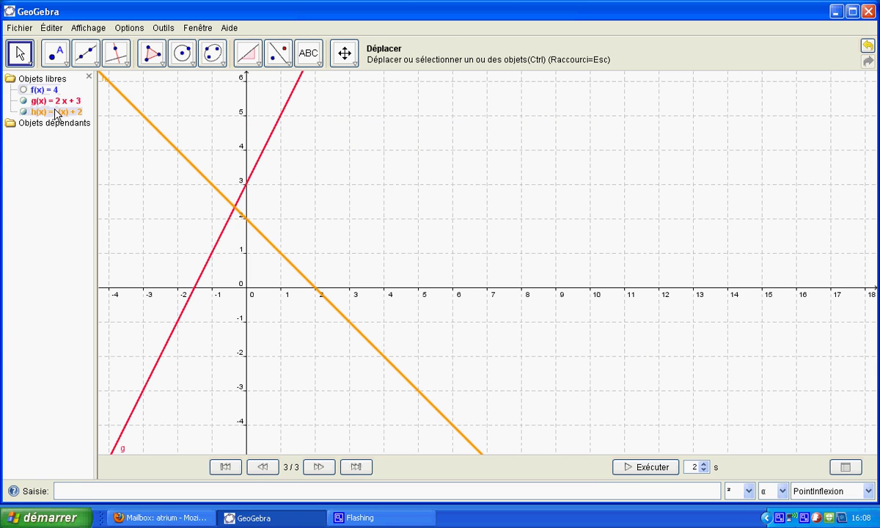
# Toggle the lines of functions f and g on and off, finishing with f hidden and g and h displayed
pyautogui.click(24, 90)
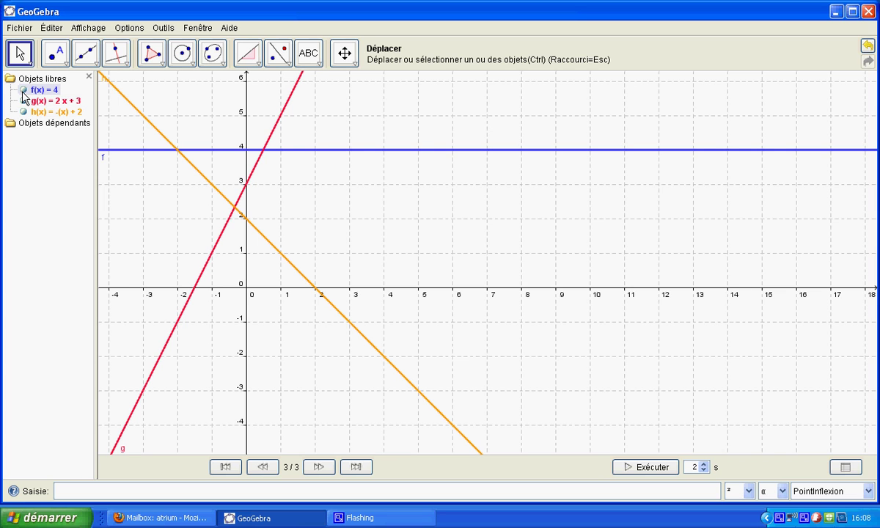
pyautogui.click(23, 90)
pyautogui.click(23, 100)
pyautogui.click(23, 101)
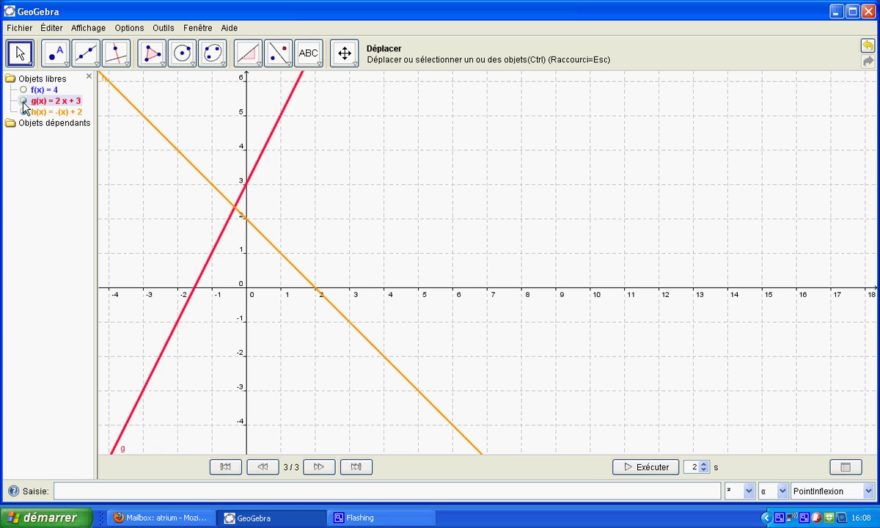
pyautogui.click(24, 89)
pyautogui.click(24, 100)
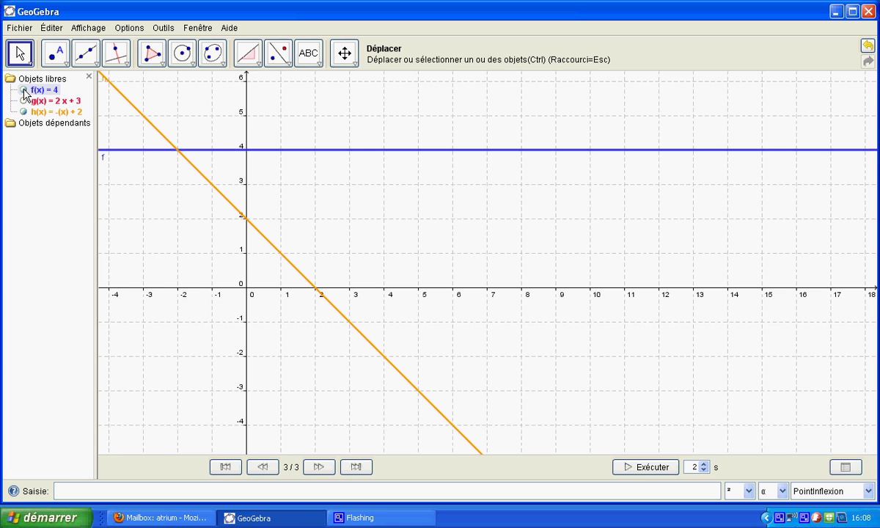
pyautogui.click(24, 100)
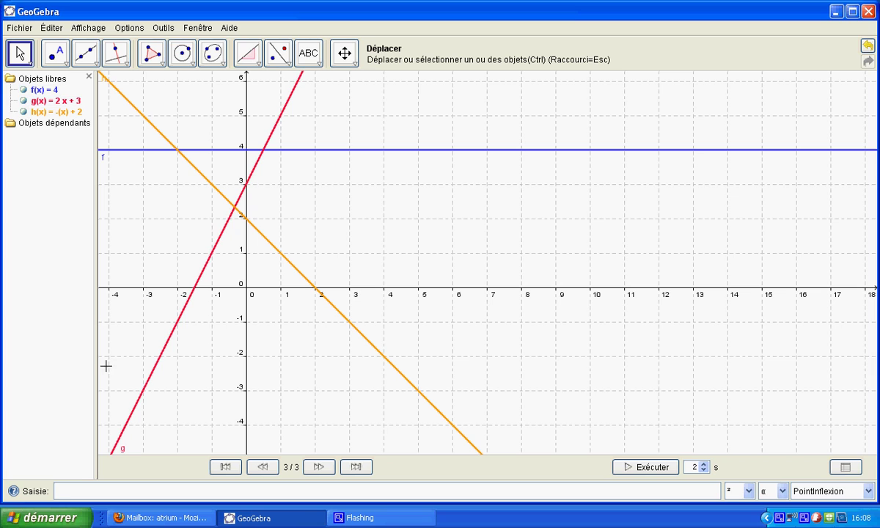
pyautogui.click(61, 489)
pyautogui.click(24, 90)
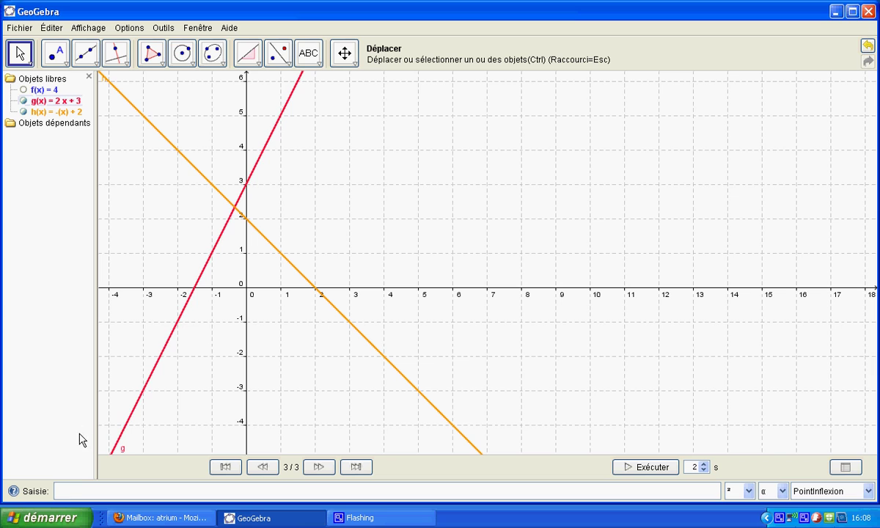
# Create the intersection point of functions g and h with the command intersection[g,h]
pyautogui.click(65, 490)
pyautogui.write('intersection[')
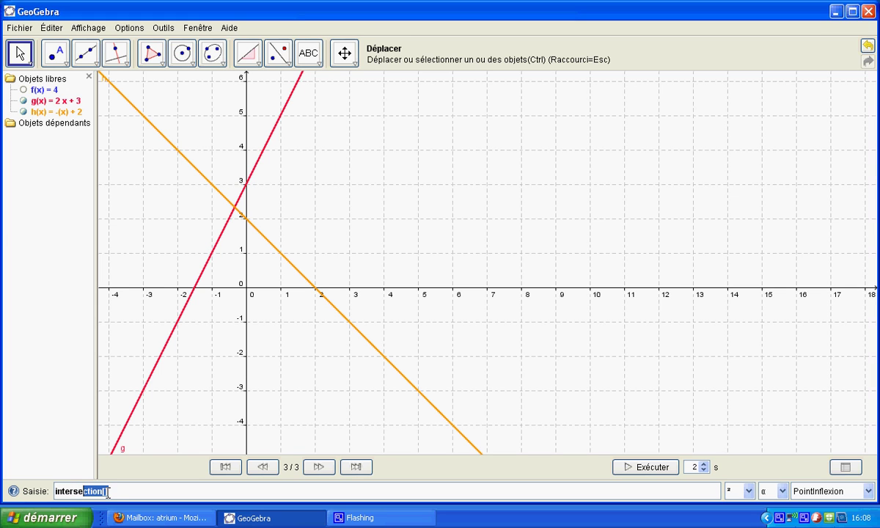
pyautogui.press('Return')
pyautogui.click(868, 491)
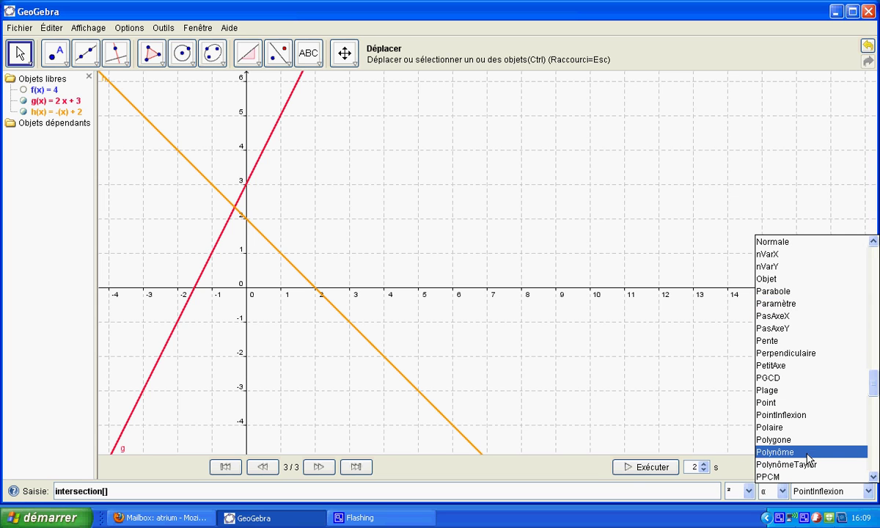
pyautogui.click(104, 490)
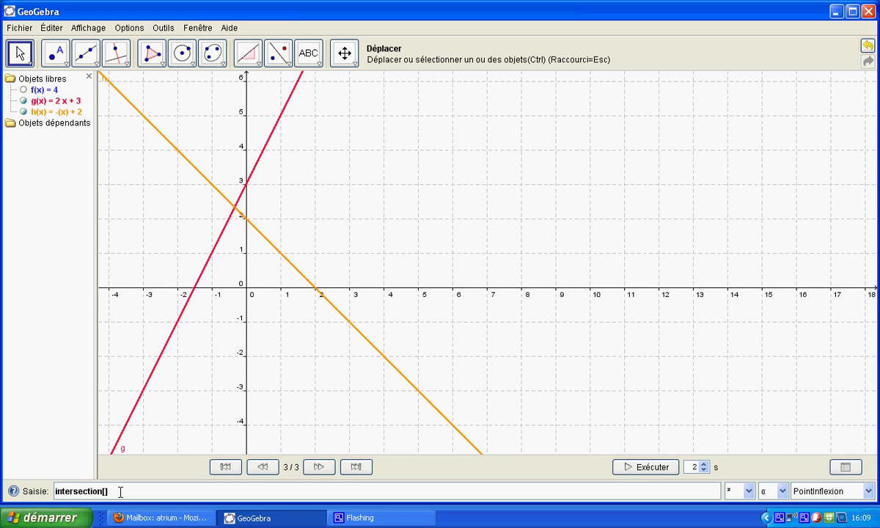
pyautogui.write('g,h')
pyautogui.press('Return')
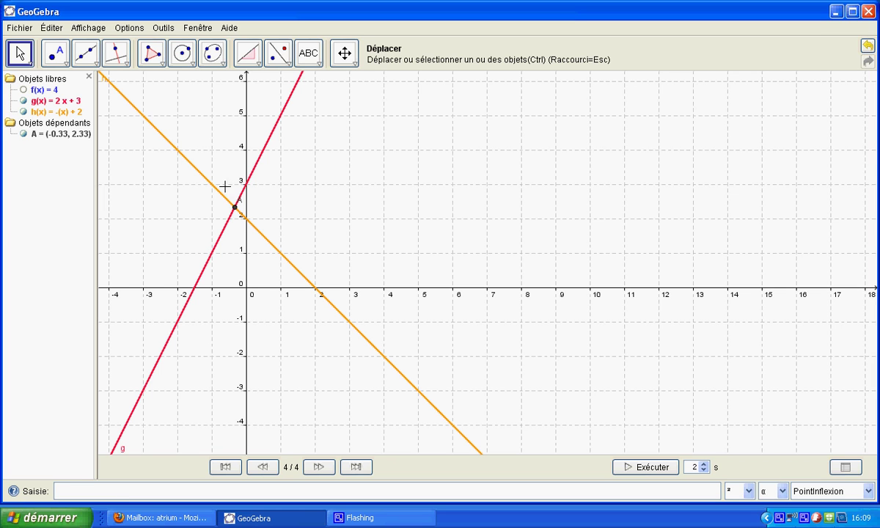
# Plot the vertical line x=1.5
pyautogui.moveTo(235, 212)
pyautogui.write('x=')
pyautogui.write('1.5')
pyautogui.press('Return')
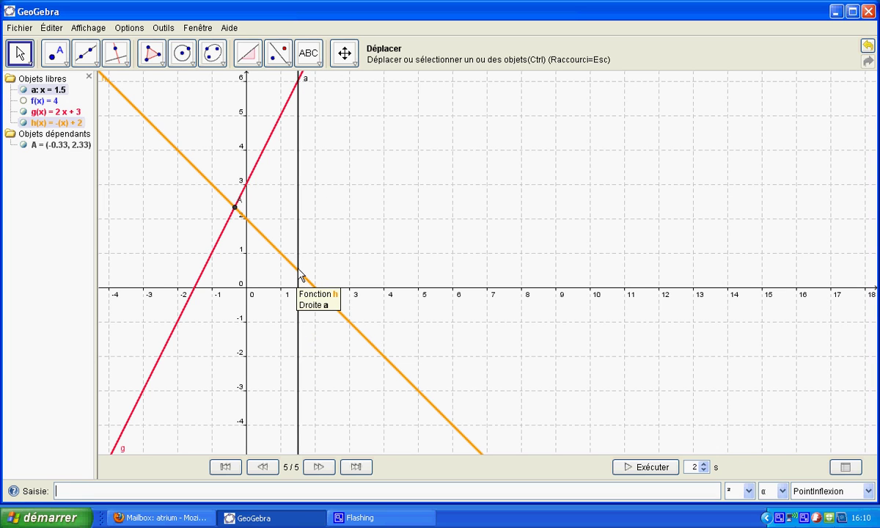
# Create the points where vertical line a crosses functions g and h, using intersection[a,g] and intersection[a,h]
pyautogui.click(75, 492)
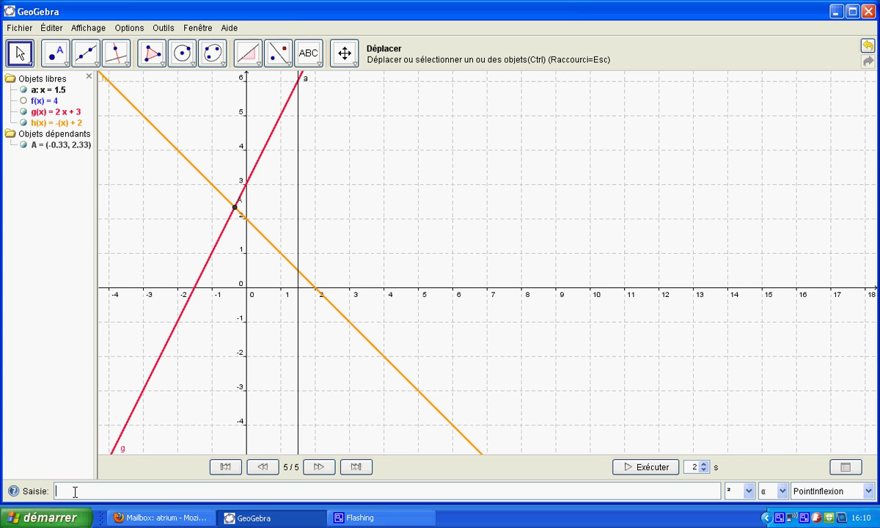
pyautogui.write('intersection[')
pyautogui.write('a')
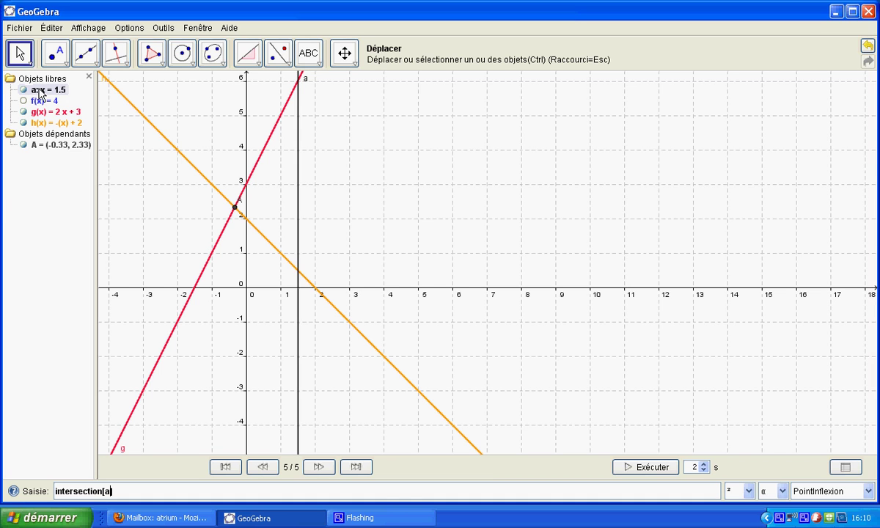
pyautogui.write(',')
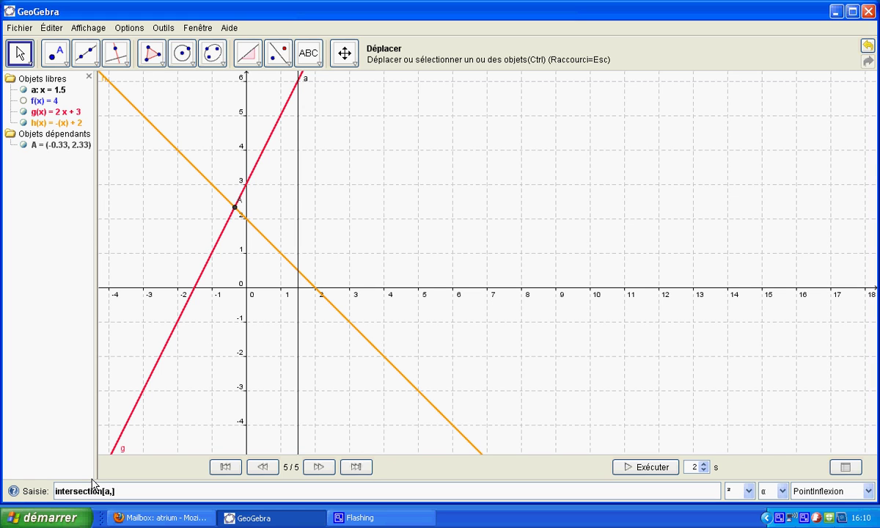
pyautogui.write('g')
pyautogui.press('Return')
pyautogui.write('intersection[a,h')
pyautogui.press('Return')
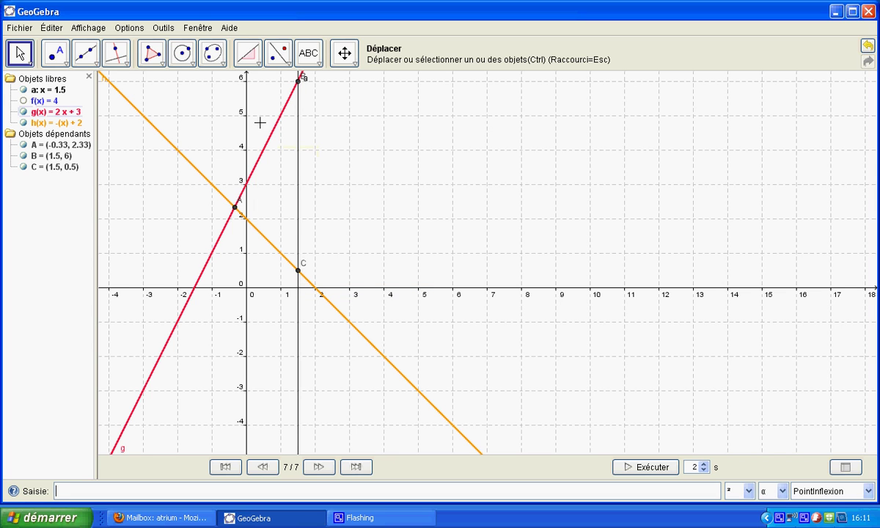
# Draw a segment from point C to the y-axis and move its axis endpoint to (0, 0.5) so it lies horizontal
pyautogui.click(96, 68)
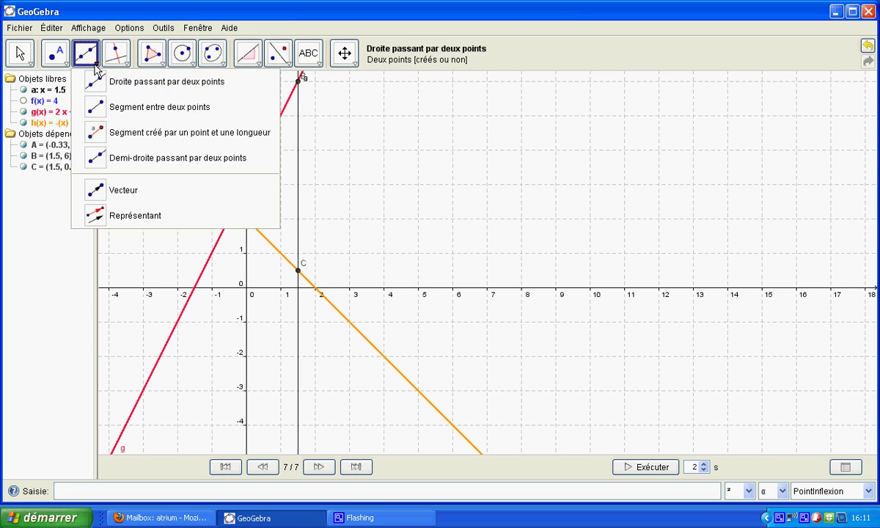
pyautogui.click(97, 110)
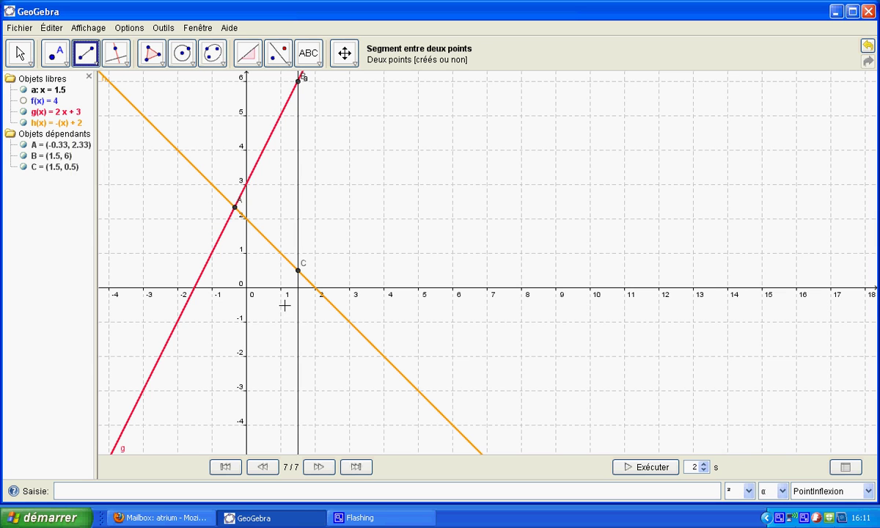
pyautogui.click(298, 270)
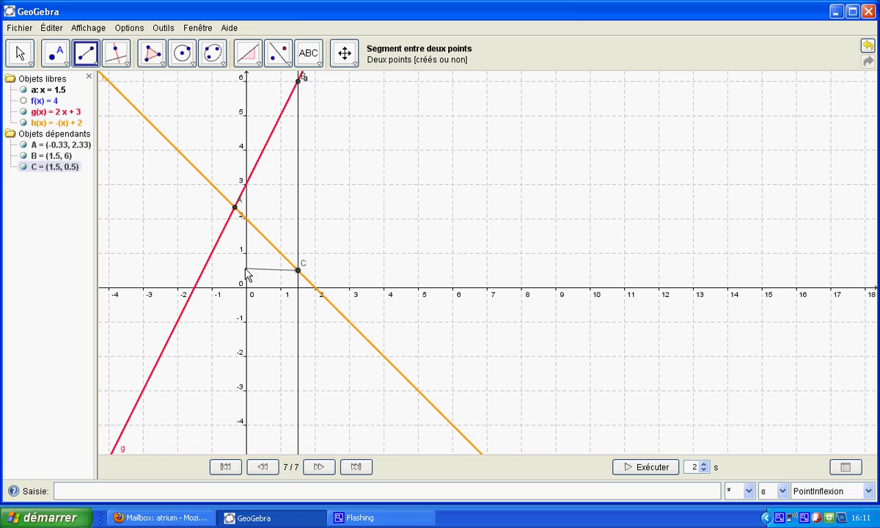
pyautogui.click(246, 269)
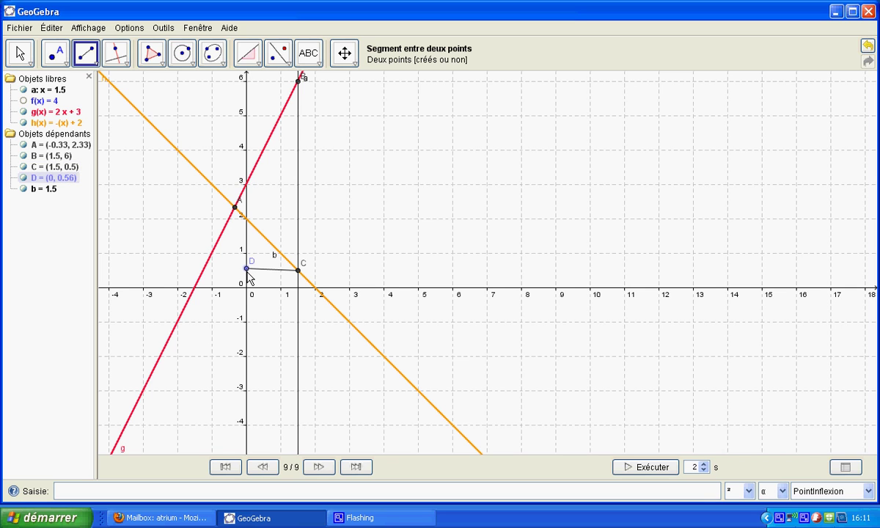
pyautogui.click(20, 56)
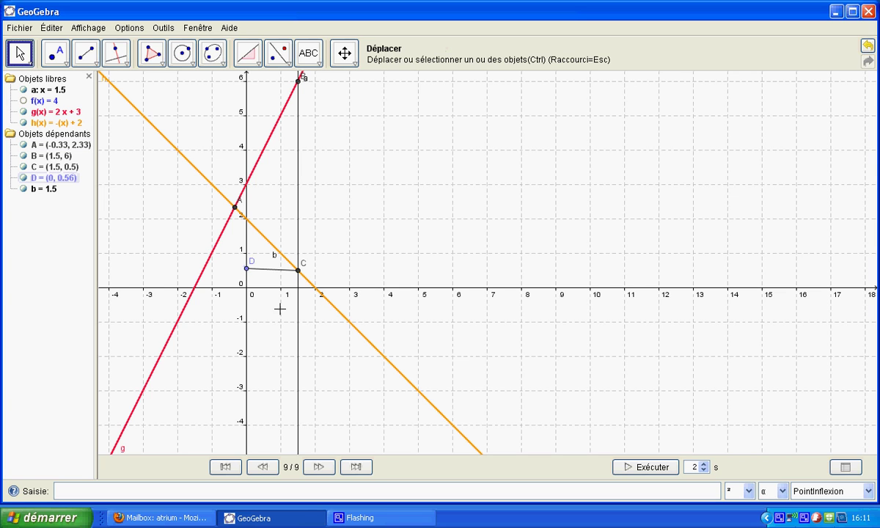
pyautogui.moveTo(247, 272); pyautogui.dragTo(248, 277)
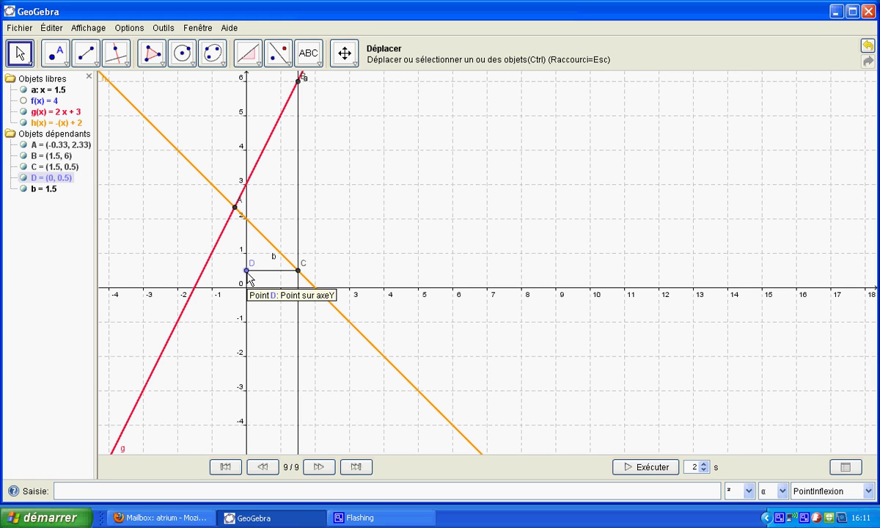
pyautogui.moveTo(249, 277); pyautogui.dragTo(249, 278)
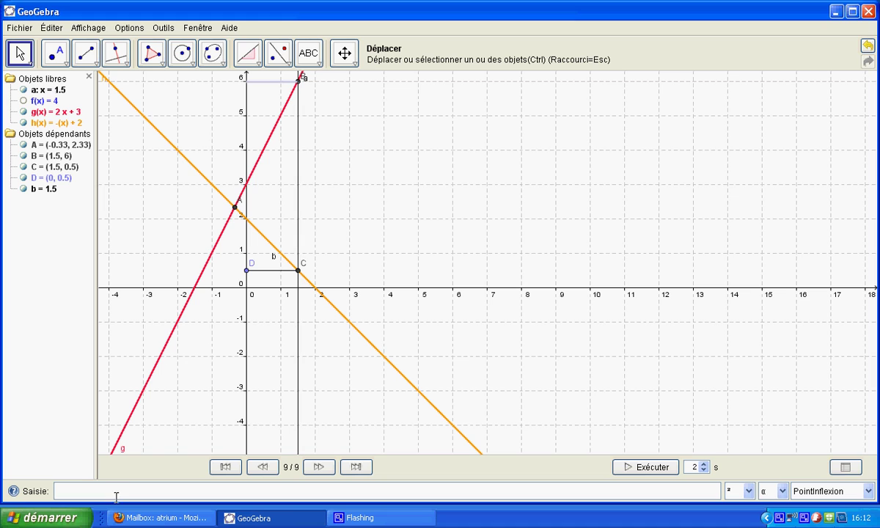
# Define the quadratic function 0.5x^2+2x^2+3
pyautogui.click(151, 489)
pyautogui.click(159, 486)
pyautogui.write('.5x')
pyautogui.write('^2+2x^2+3')
pyautogui.press('Return')
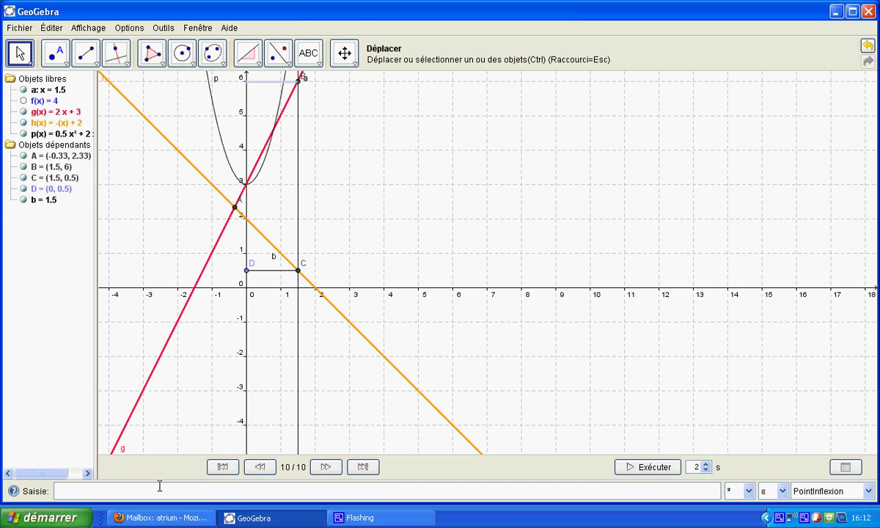
# Increase the line thickness of function p to 4
pyautogui.rightClick(261, 171)
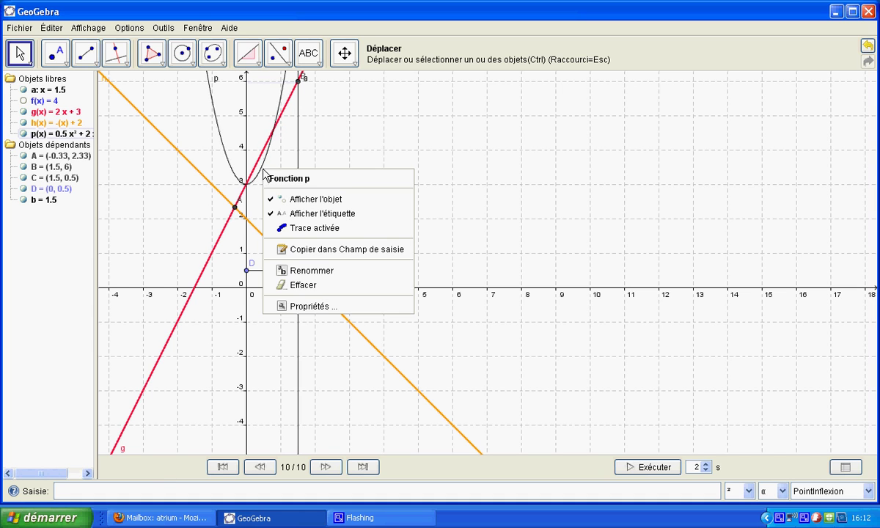
pyautogui.click(286, 306)
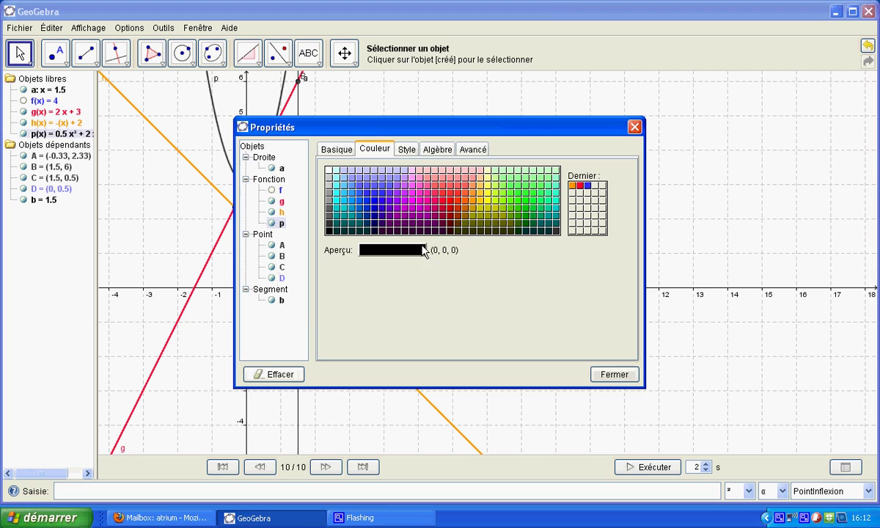
pyautogui.click(405, 148)
pyautogui.moveTo(350, 191); pyautogui.dragTo(382, 192)
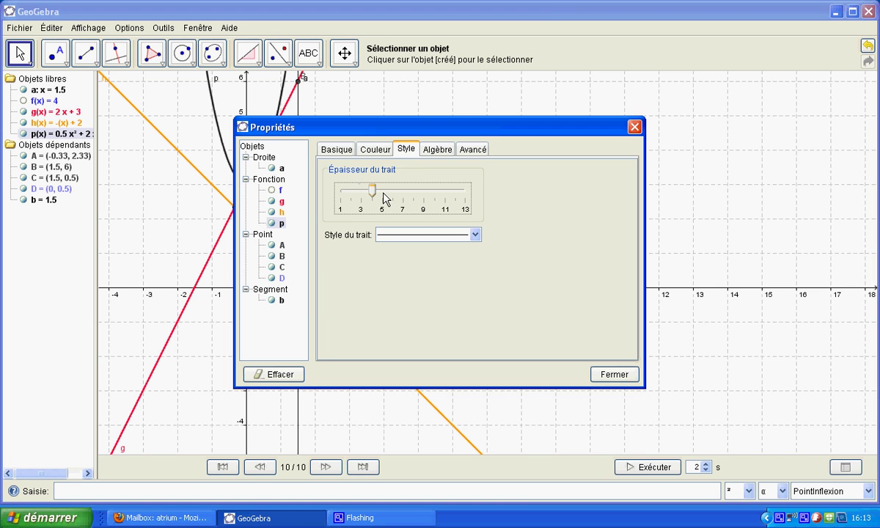
pyautogui.click(635, 382)
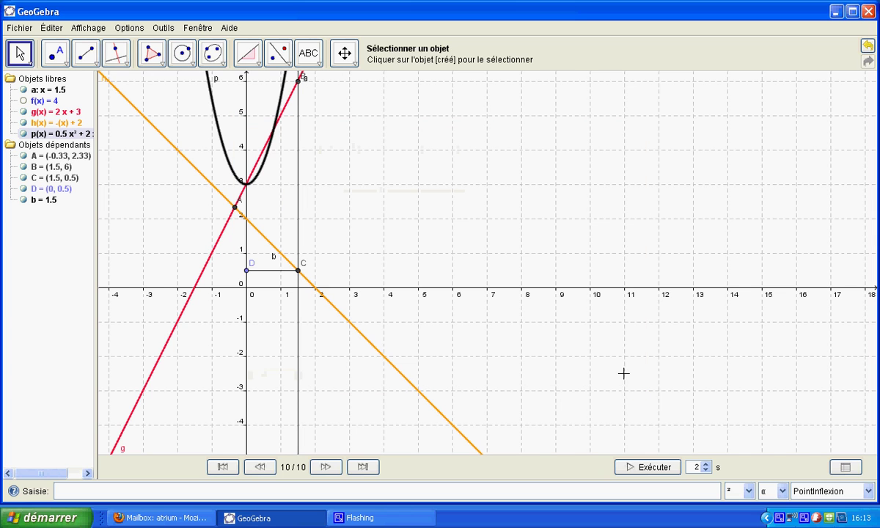
# Try to edit the exponent of the 0.5x² term in the expression of function p
pyautogui.click(57, 489)
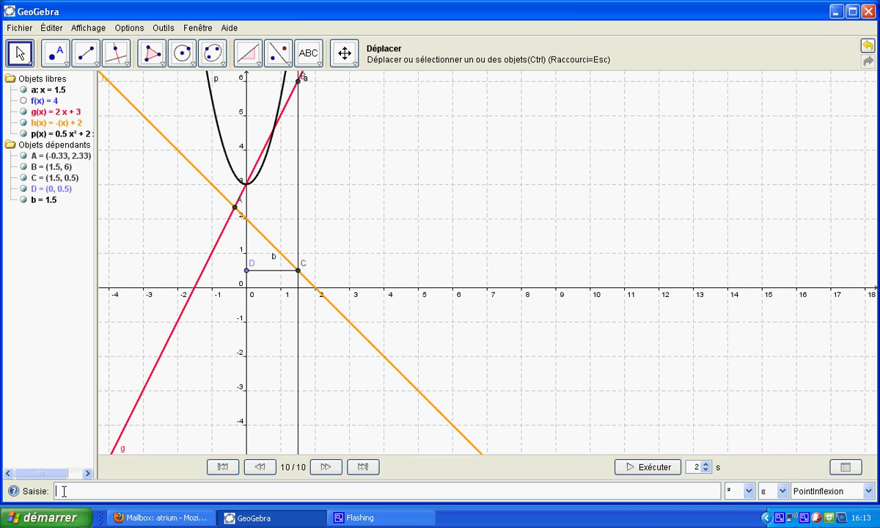
pyautogui.click(62, 138)
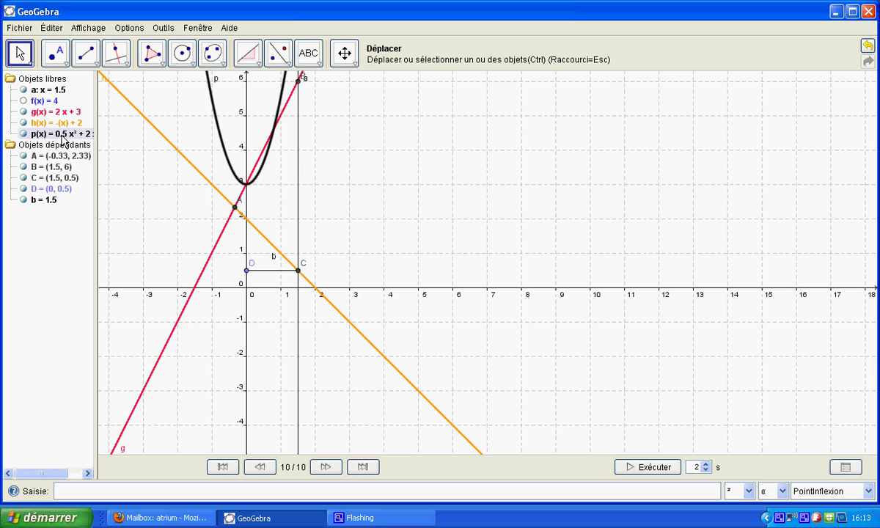
pyautogui.doubleClick(60, 135)
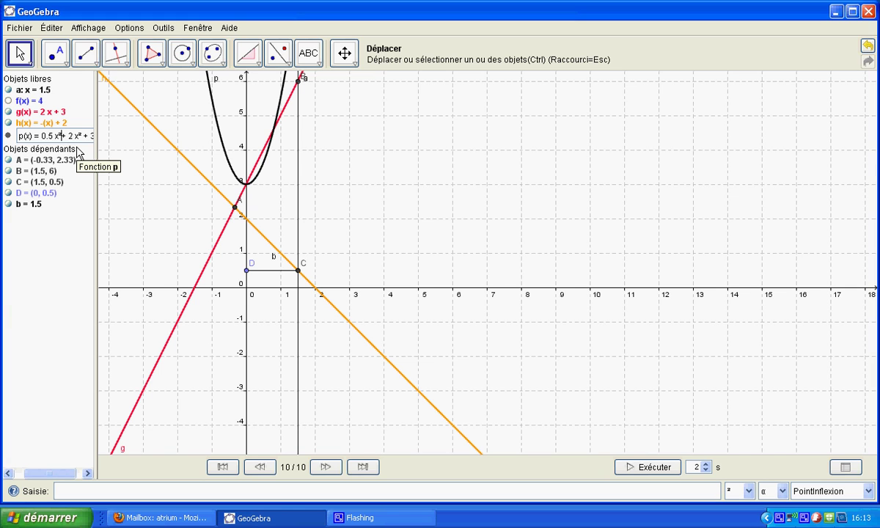
pyautogui.press('BackSpace')
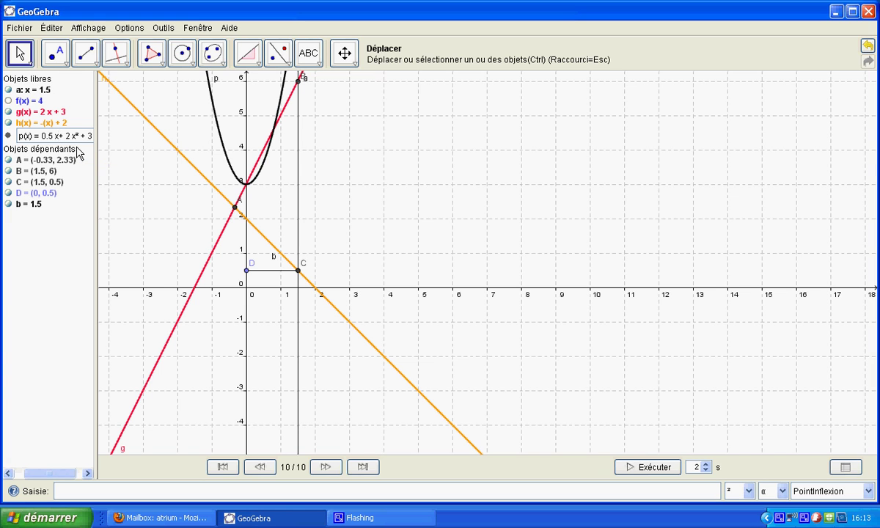
pyautogui.write('2')
pyautogui.press('Return')
pyautogui.click(419, 278)
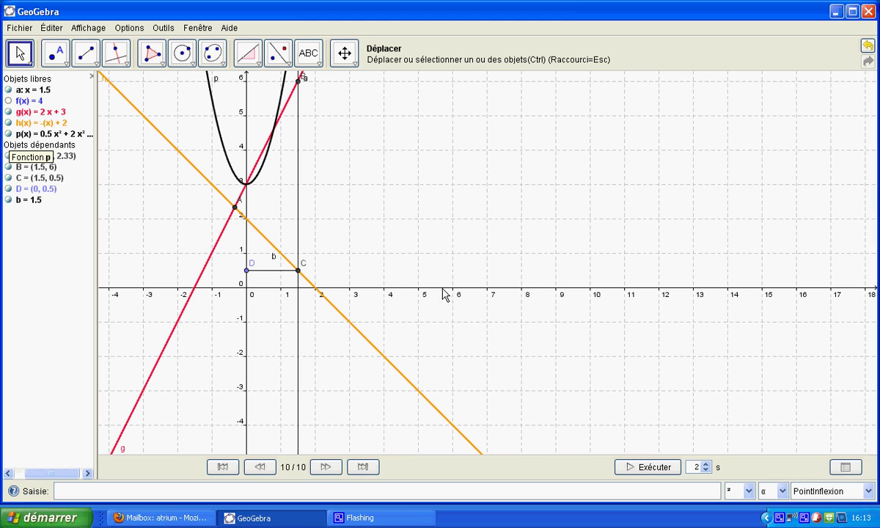
pyautogui.click(64, 135)
pyautogui.click(64, 135)
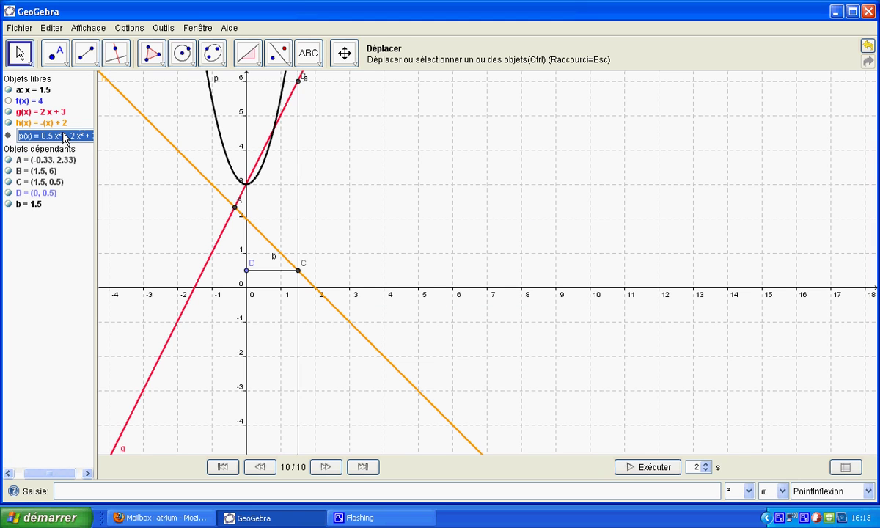
pyautogui.click(85, 135)
# Define the cubic function x^3+2x^2-x+2
pyautogui.click(141, 487)
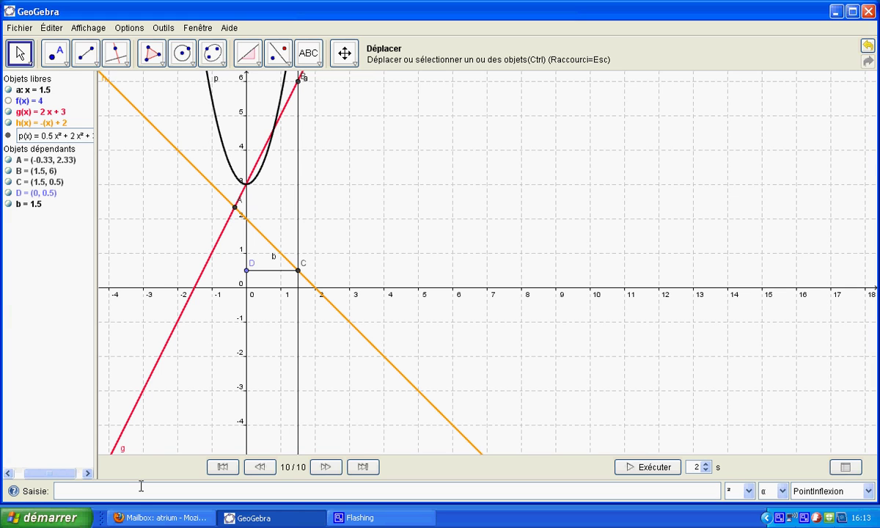
pyautogui.write('x^3+2x^2-x+2')
pyautogui.press('Return')
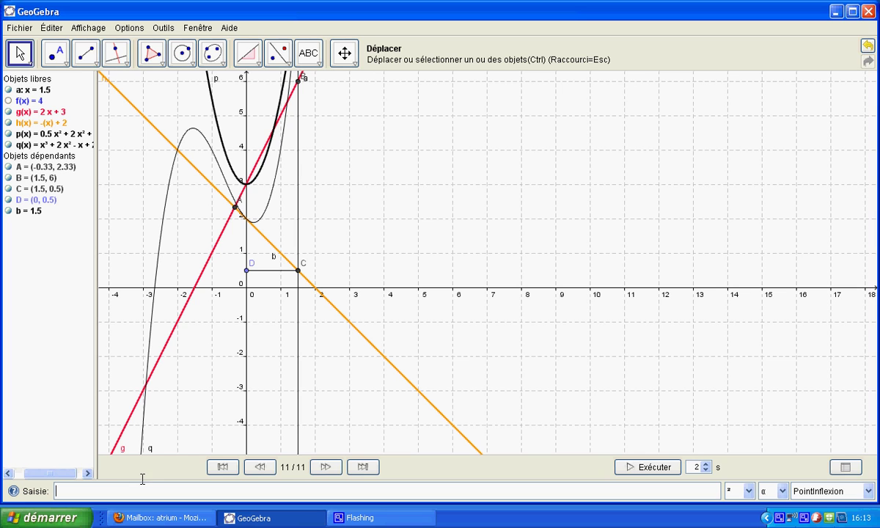
# Format the curve of function q in olive (102, 102, 0) with a line thickness of 4
pyautogui.rightClick(227, 185)
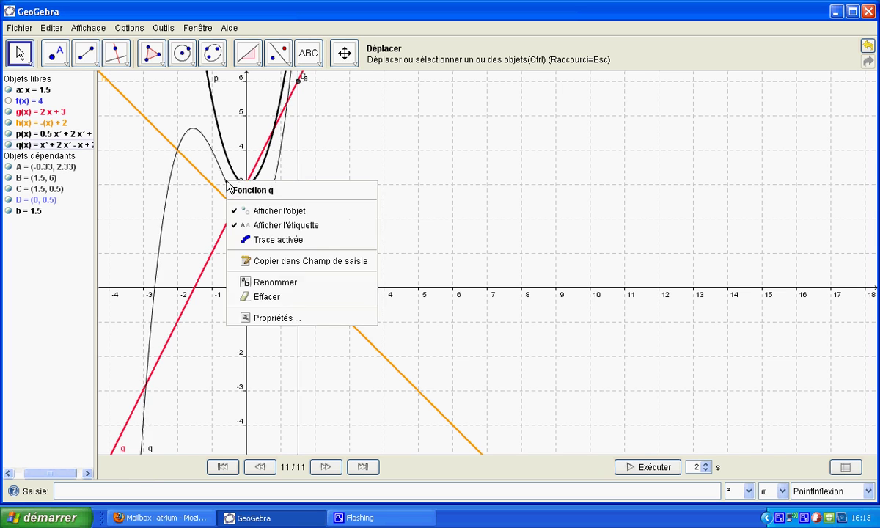
pyautogui.click(279, 318)
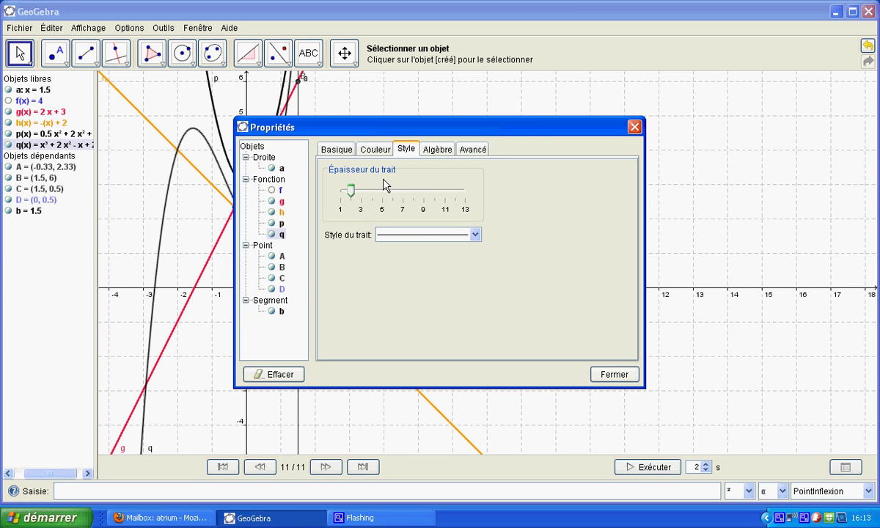
pyautogui.click(363, 149)
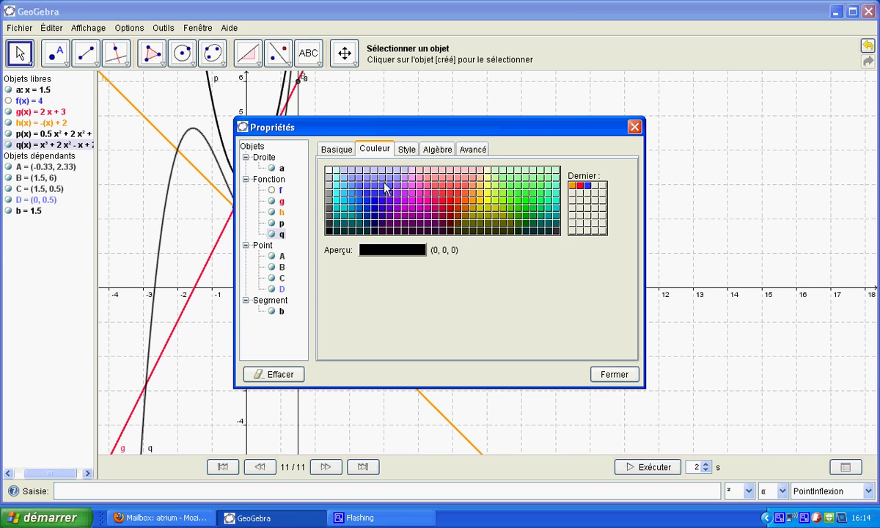
pyautogui.click(481, 220)
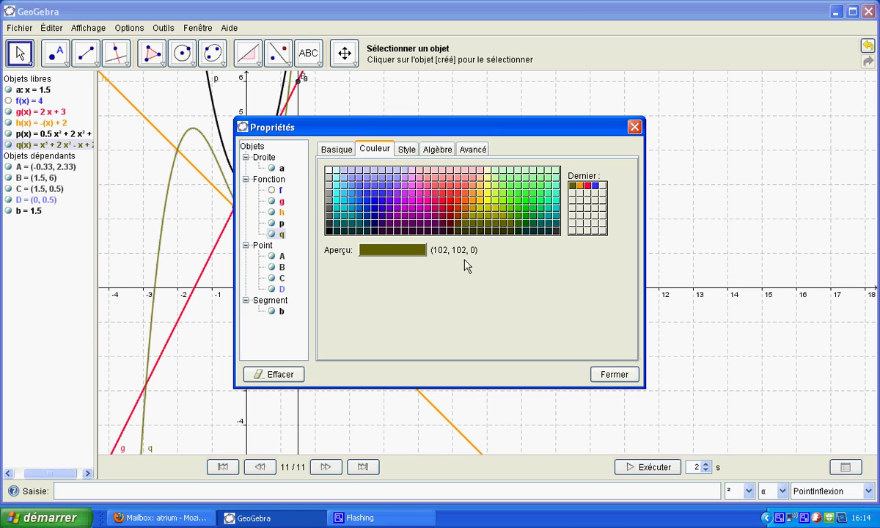
pyautogui.click(405, 149)
pyautogui.click(382, 196)
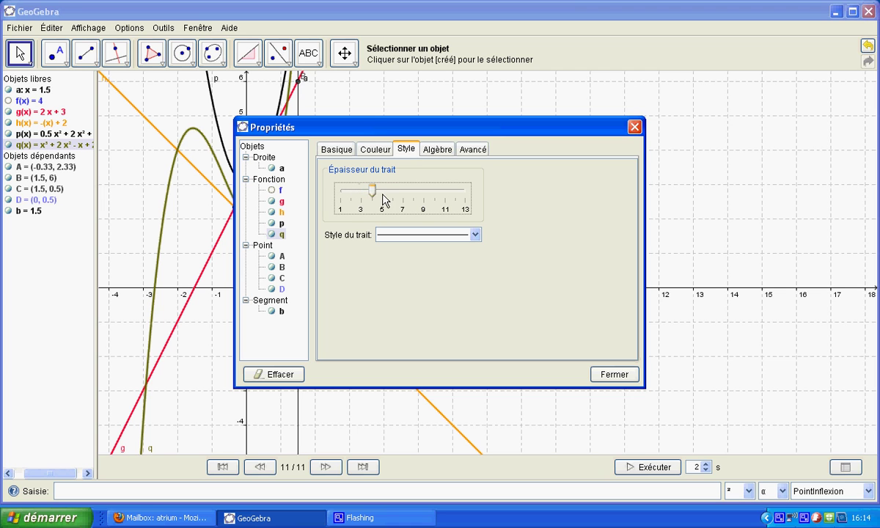
pyautogui.click(603, 375)
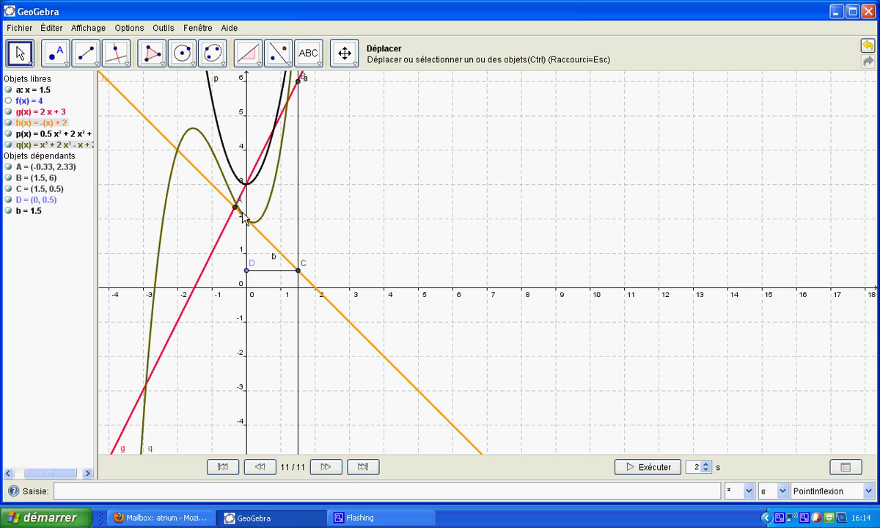
# Create the intersection points of the quadratic function p and the cubic function q with the Intersection command
pyautogui.click(105, 494)
pyautogui.write('interse')
pyautogui.press('Return')
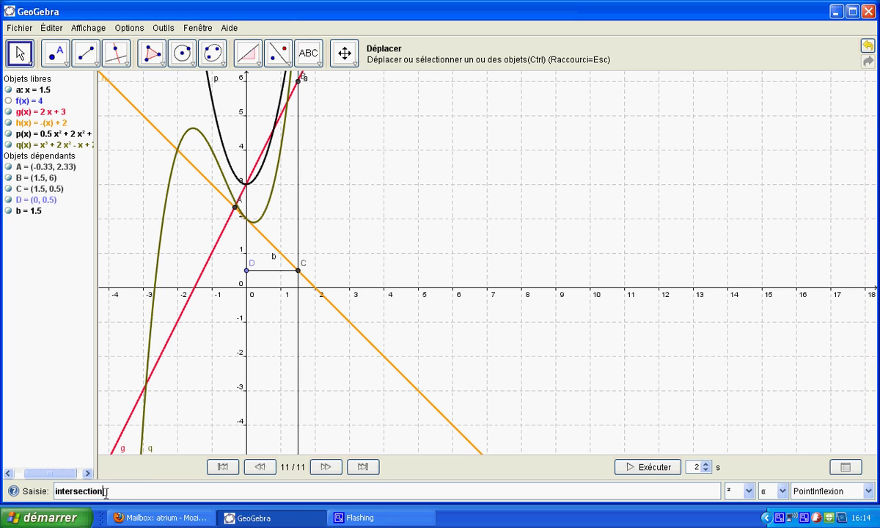
pyautogui.write('p,q')
pyautogui.press('Return')
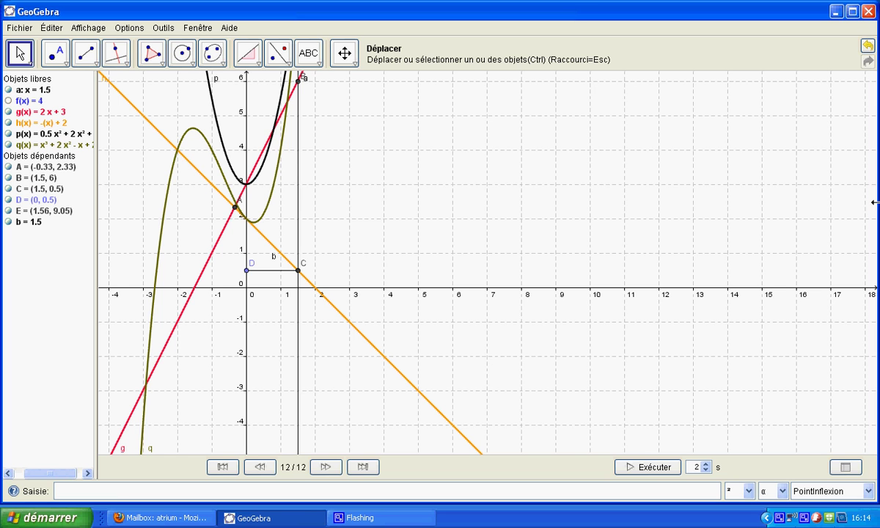
# Examine the intersection of curves p and q in the graph at wider and closer scales
pyautogui.scroll(-2, 856, 212)
pyautogui.scroll(-2, 508, 244)
pyautogui.scroll(-4, 510, 243)
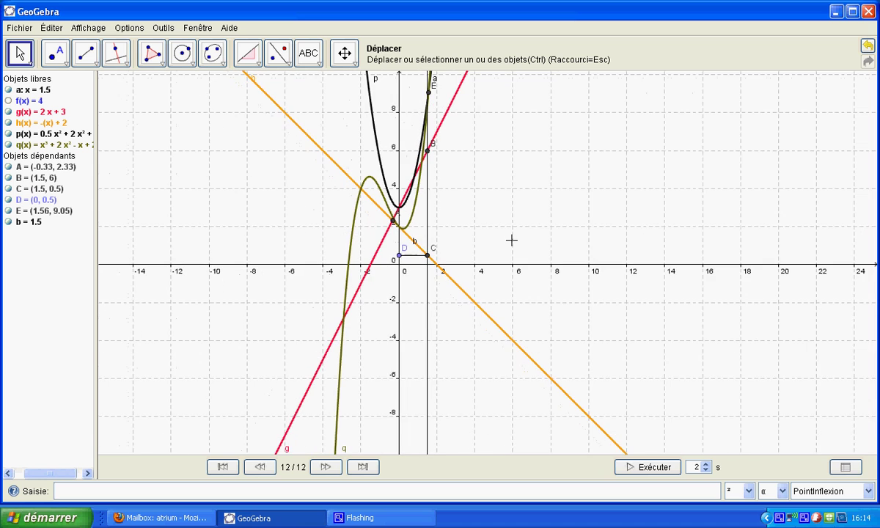
pyautogui.scroll(-3, 512, 238)
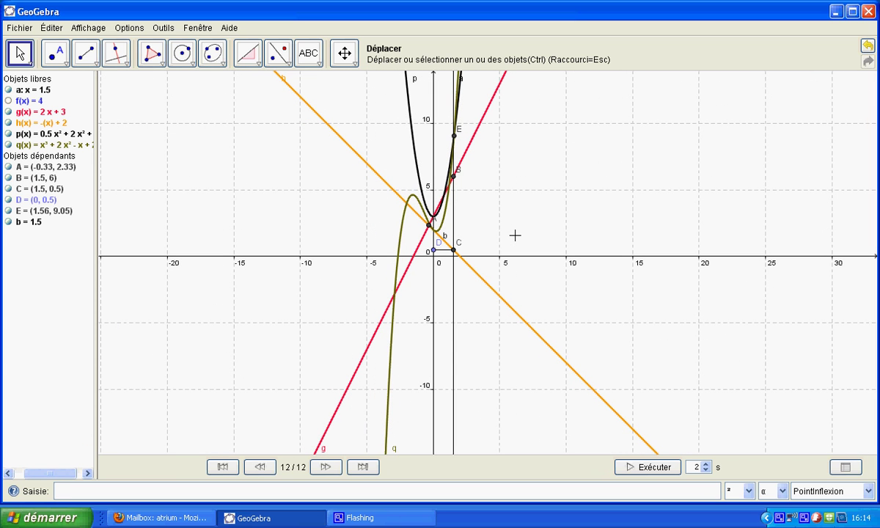
pyautogui.scroll(3, 515, 235)
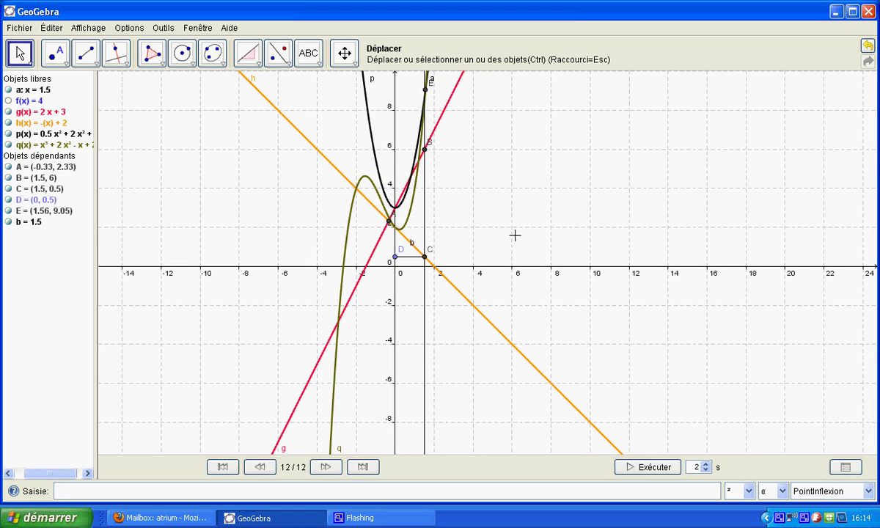
pyautogui.scroll(-5, 515, 235)
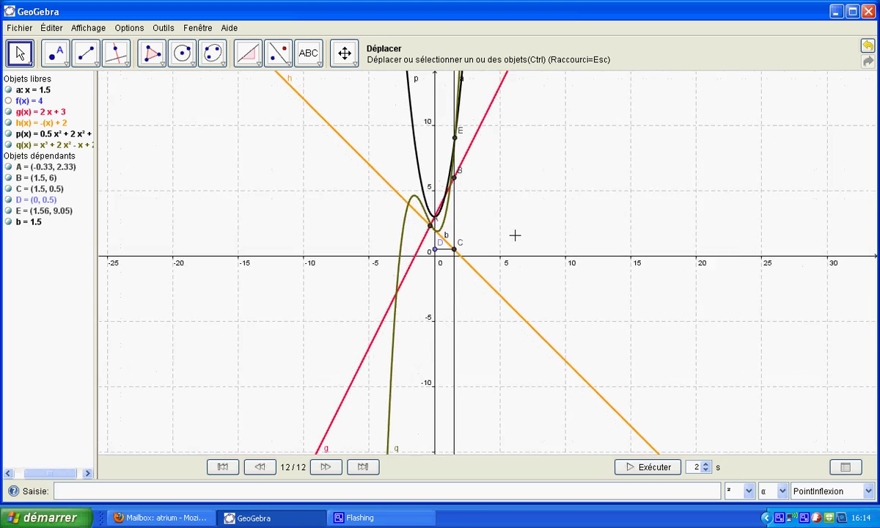
pyautogui.scroll(4, 514, 234)
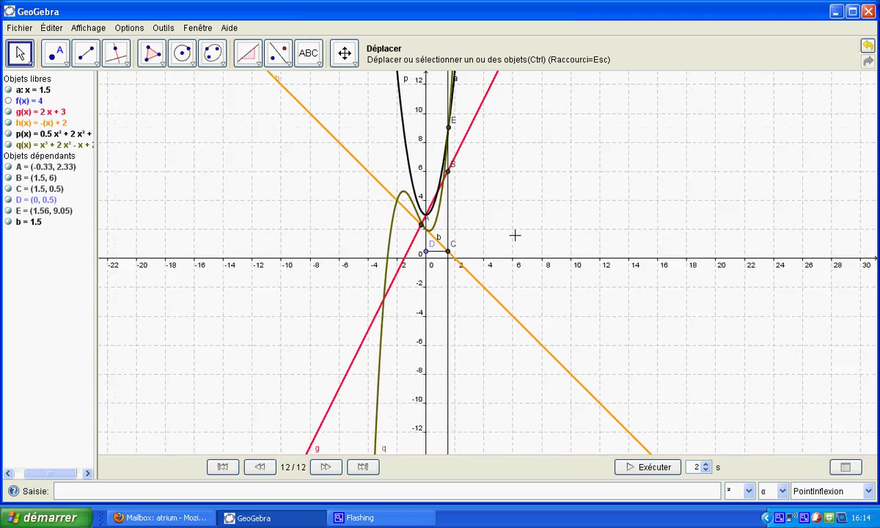
pyautogui.scroll(6, 515, 234)
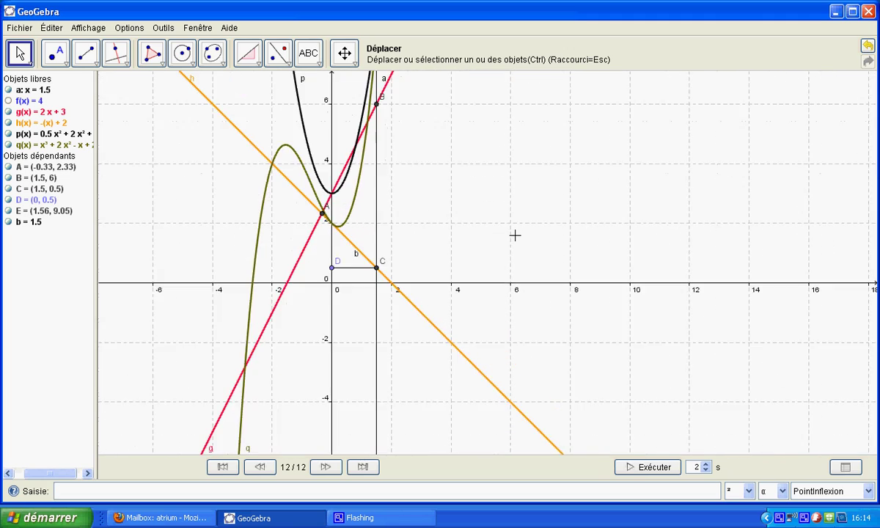
pyautogui.scroll(2, 515, 234)
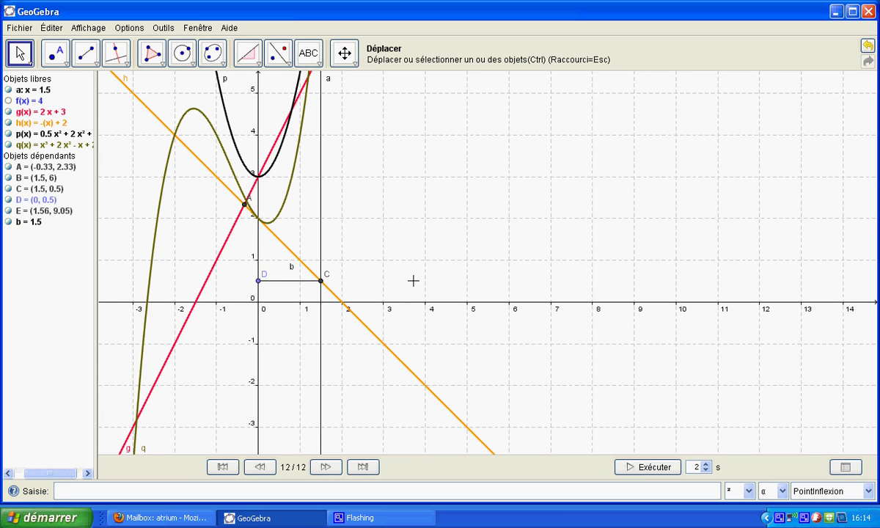
pyautogui.scroll(-1, 413, 281)
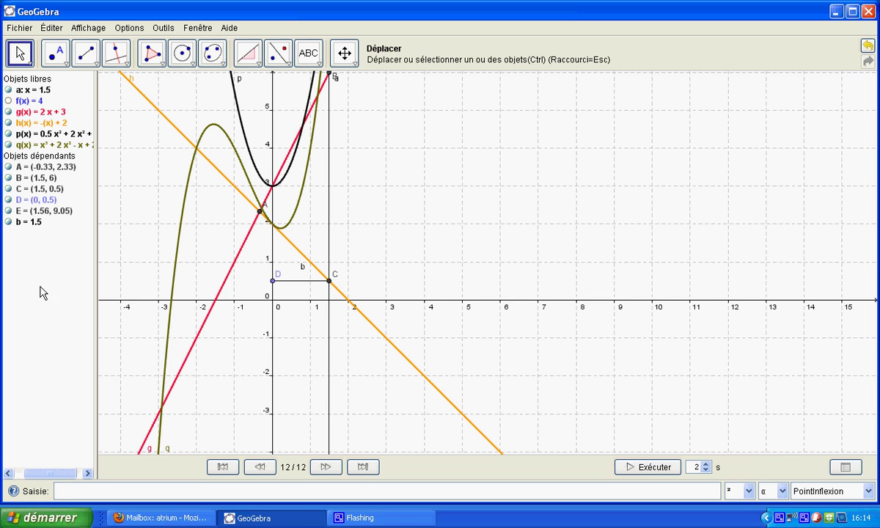
# Create the intersection points of the line g and the cubic function q with the Intersection command
pyautogui.click(197, 340)
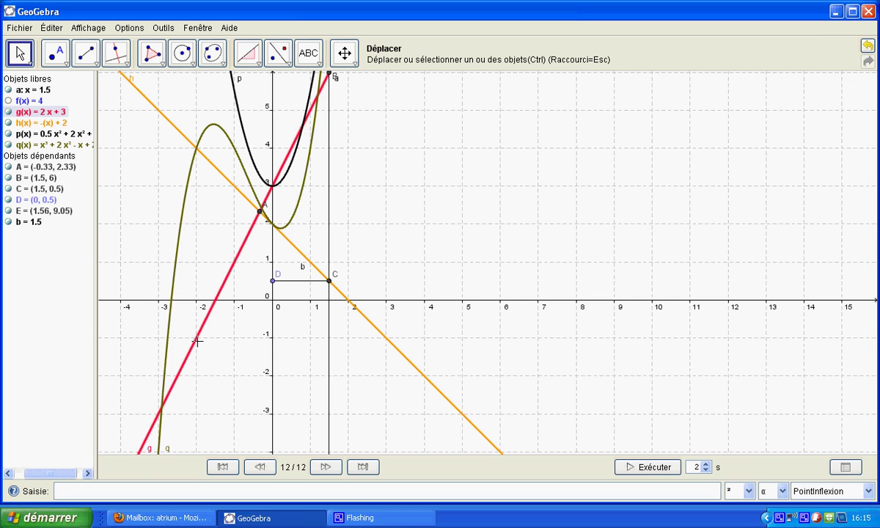
pyautogui.press('Escape')
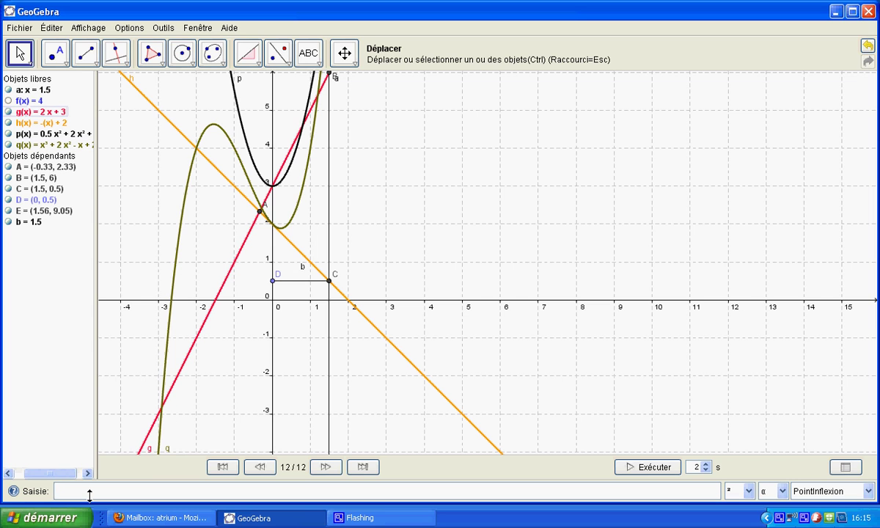
pyautogui.write('intersec')
pyautogui.press('Return')
pyautogui.write('g,q')
pyautogui.press('Return')
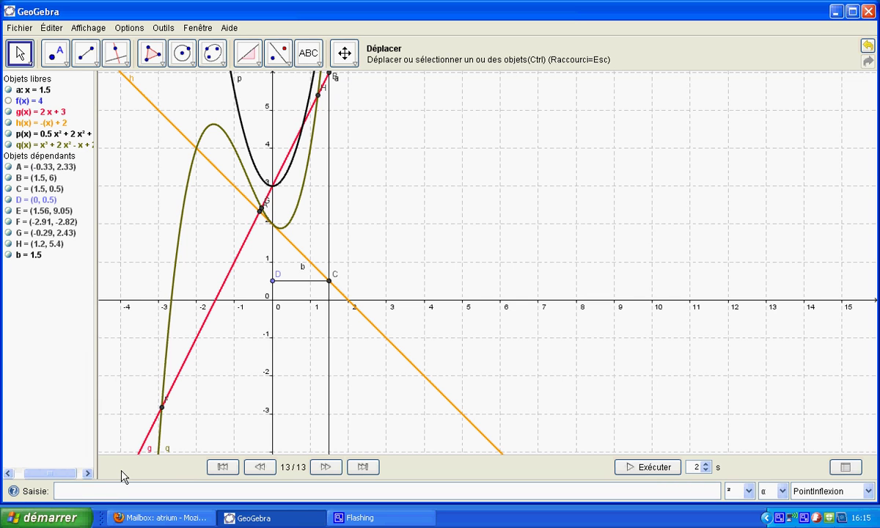
pyautogui.click(162, 411)
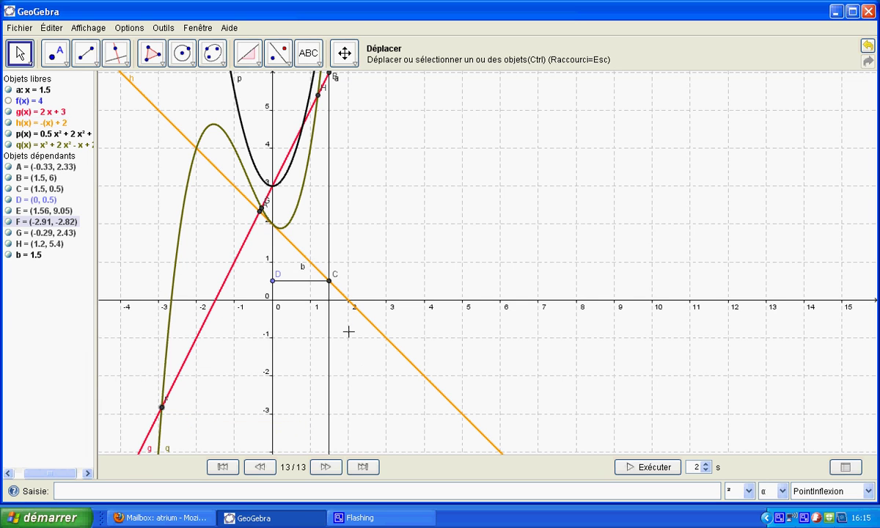
# Look through the list of available input commands, from Aire to the vector commands, without choosing one
pyautogui.click(869, 492)
pyautogui.scroll(-13, 814, 400)
pyautogui.scroll(-1, 801, 414)
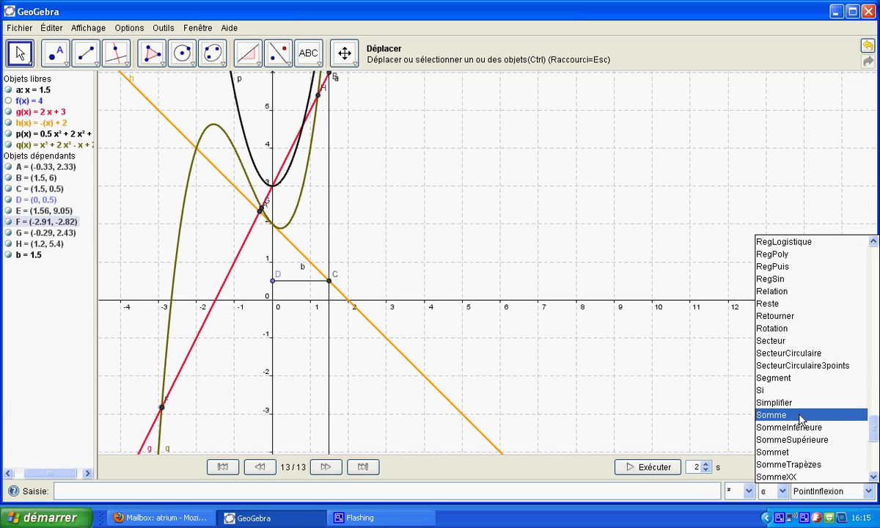
pyautogui.scroll(20, 801, 418)
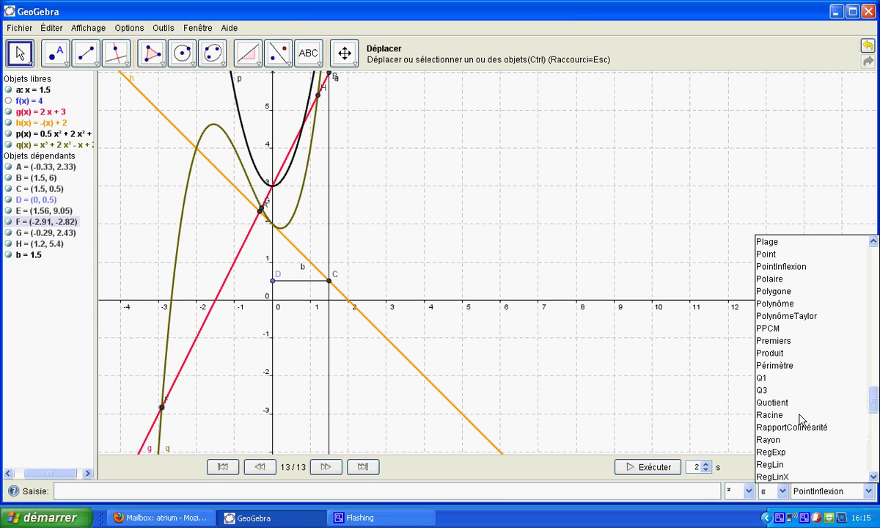
pyautogui.scroll(1, 802, 418)
pyautogui.scroll(-20, 799, 415)
pyautogui.scroll(-3, 799, 415)
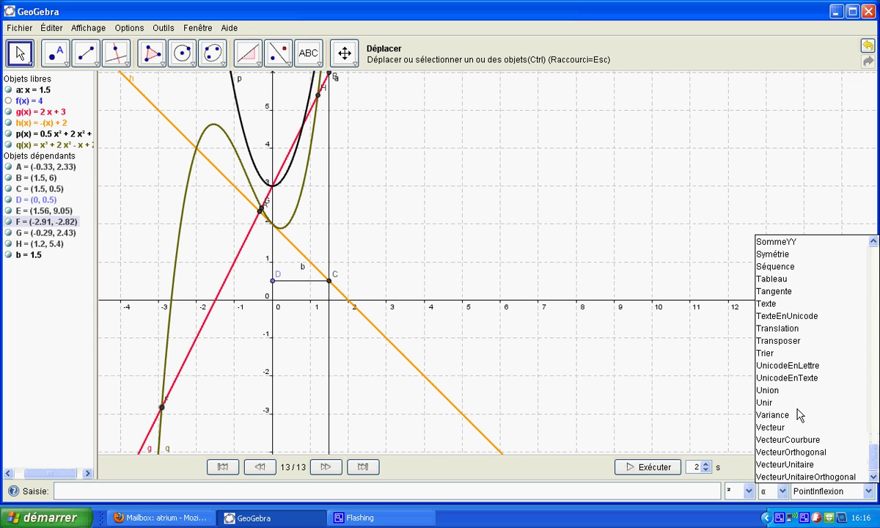
pyautogui.scroll(20, 799, 415)
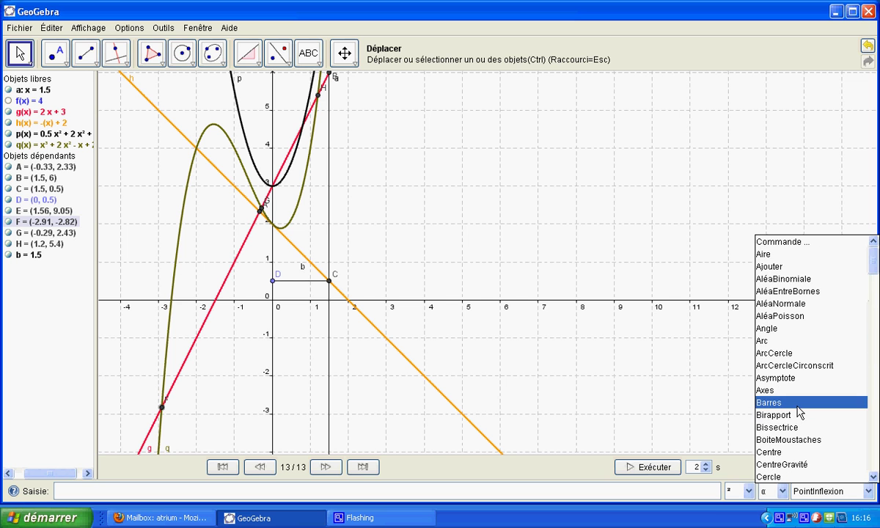
pyautogui.click(82, 489)
pyautogui.click(74, 491)
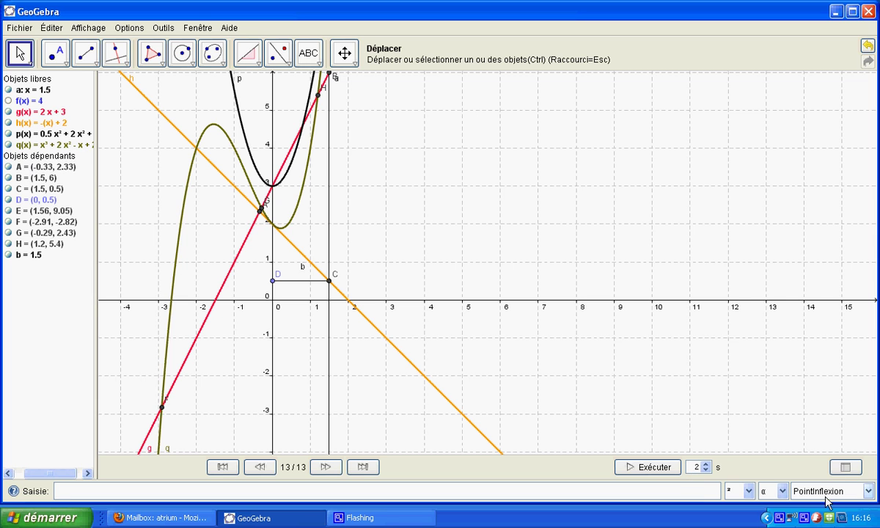
pyautogui.click(780, 517)
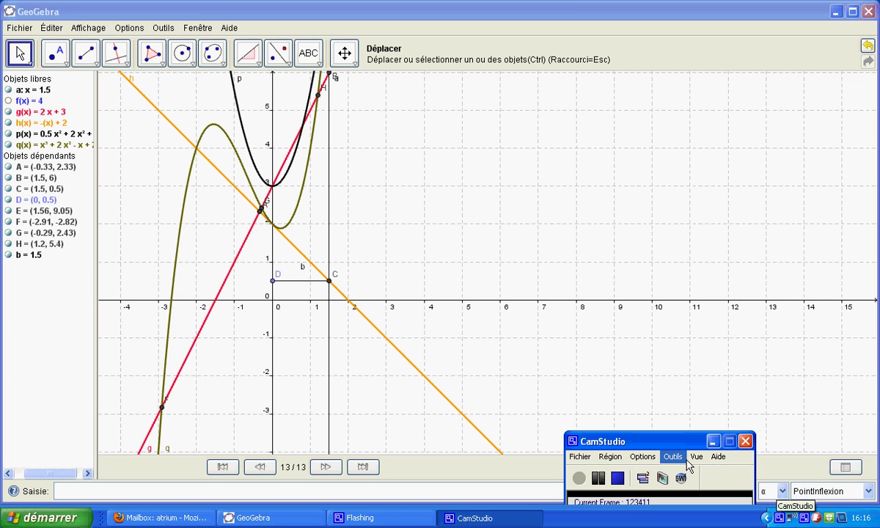
pyautogui.moveTo(678, 446); pyautogui.dragTo(725, 364)
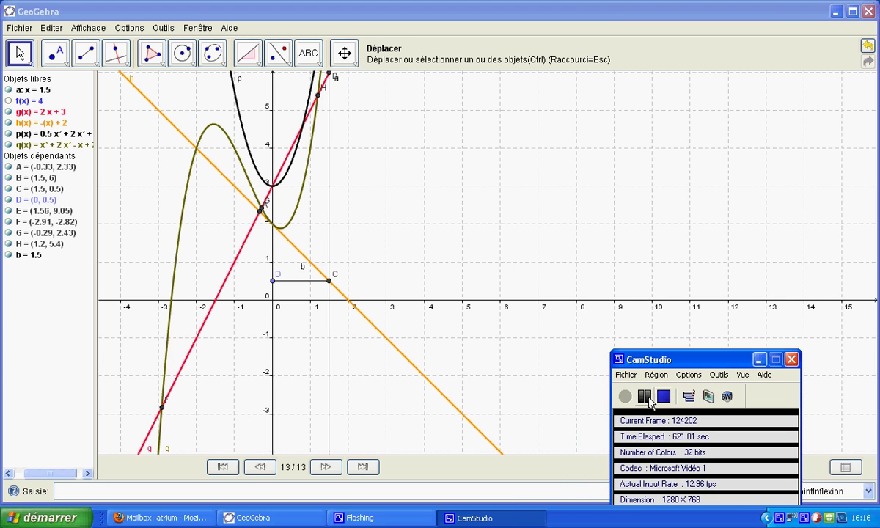